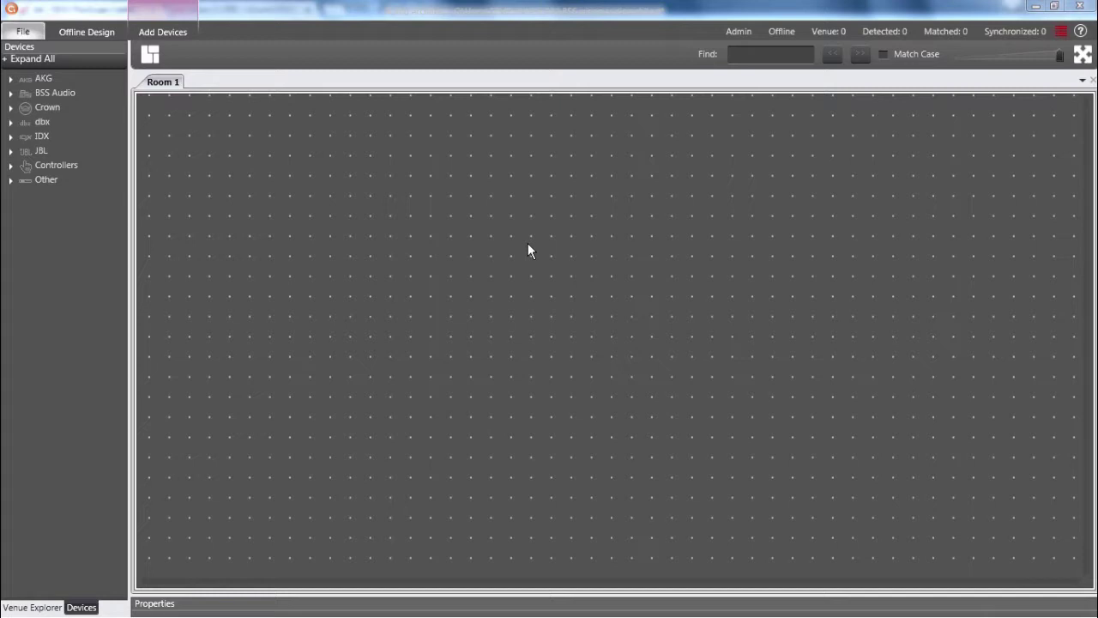
Add a BLU-100 to Rack 1 and drag a trial wire from Input Card B across the canvas.
{"action": "right_click", "coordinate": [528, 245]}
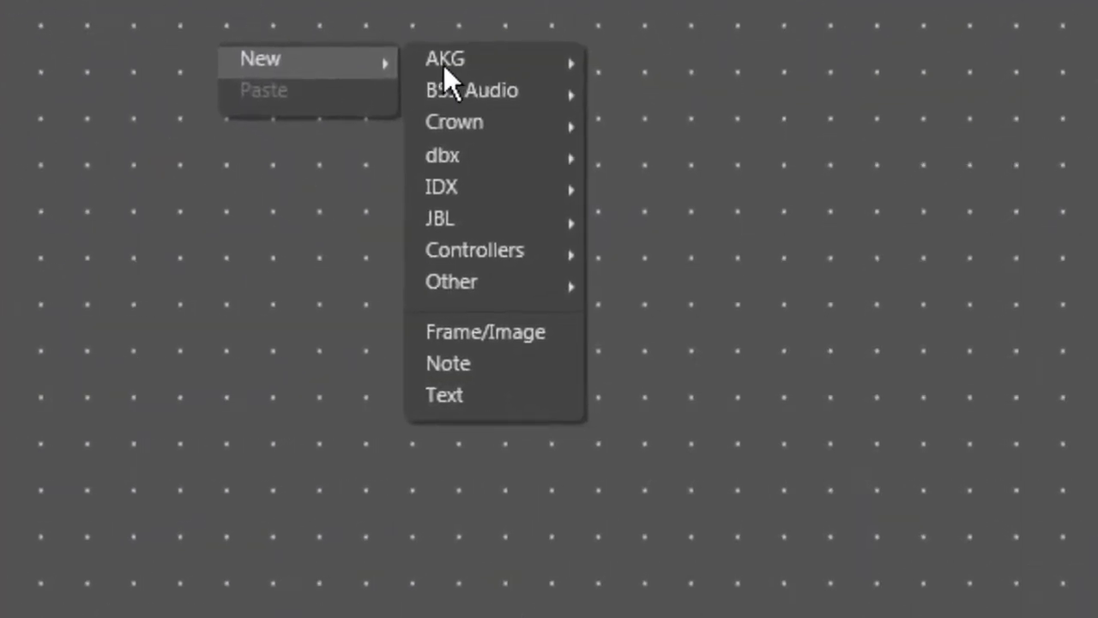
{"action": "mouse_move", "coordinate": [696, 91]}
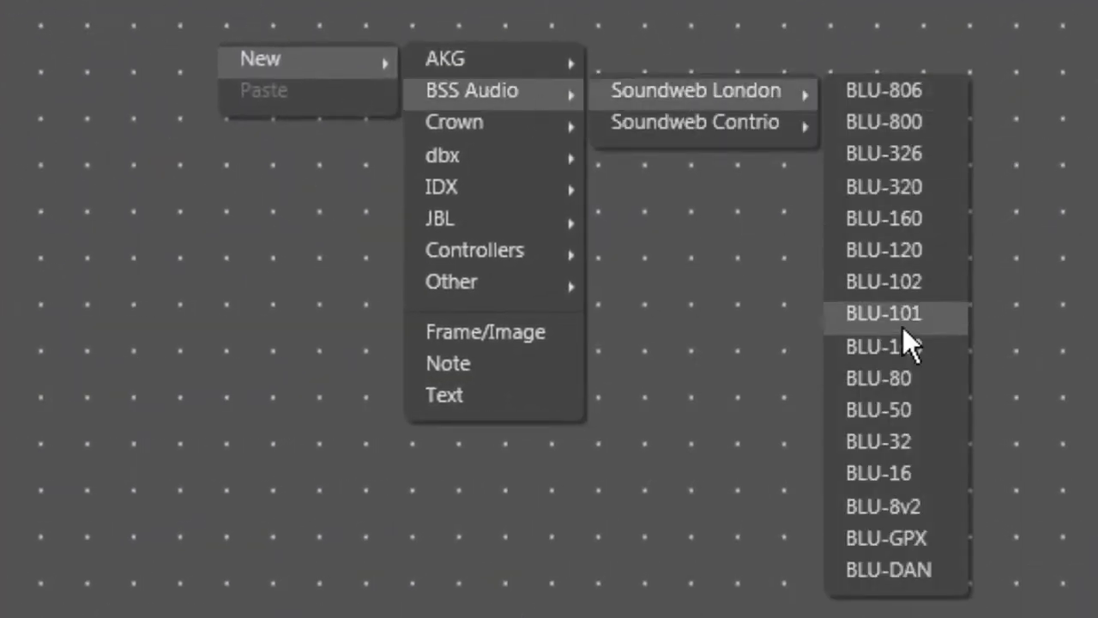
{"action": "left_click", "coordinate": [904, 353]}
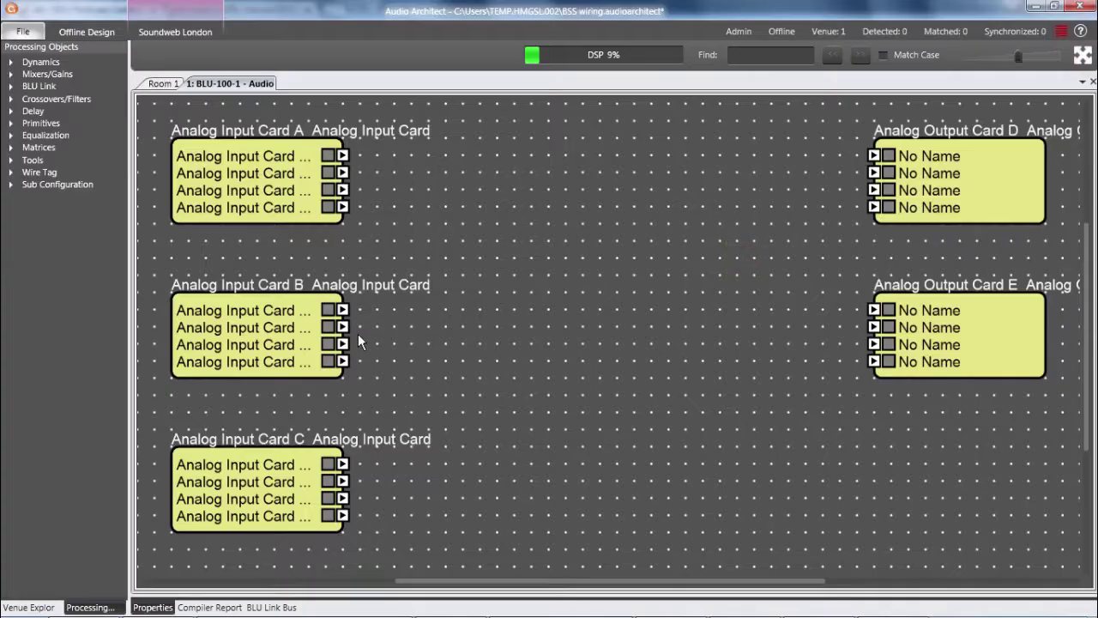
{"action": "left_click_drag", "start_coordinate": [343, 327], "coordinate": [791, 249]}
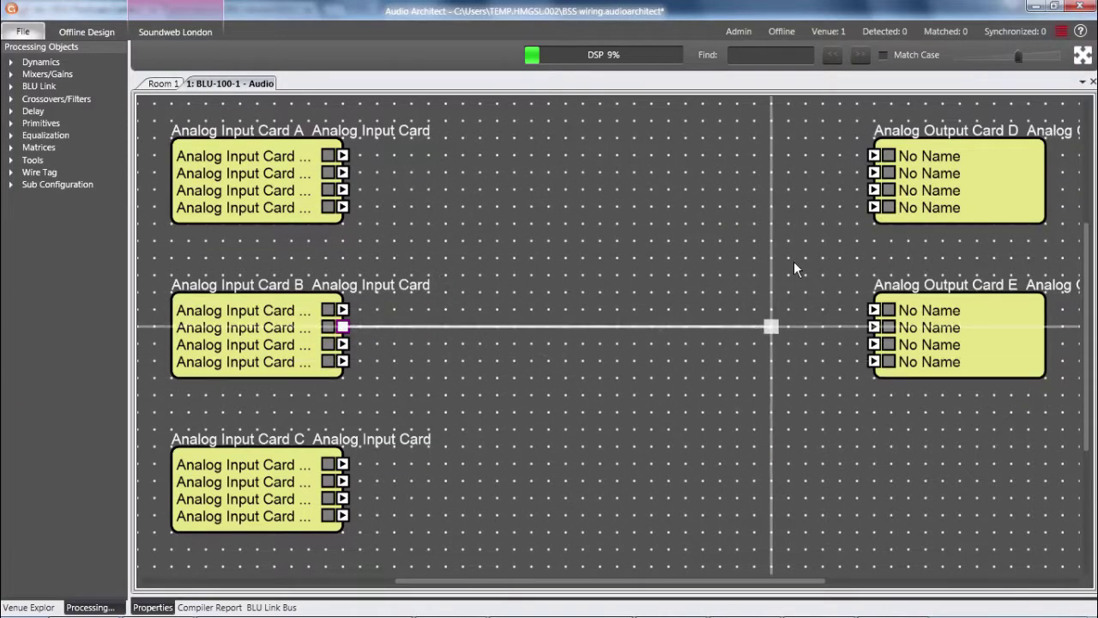
{"action": "left_click_drag", "start_coordinate": [791, 249], "coordinate": [614, 359]}
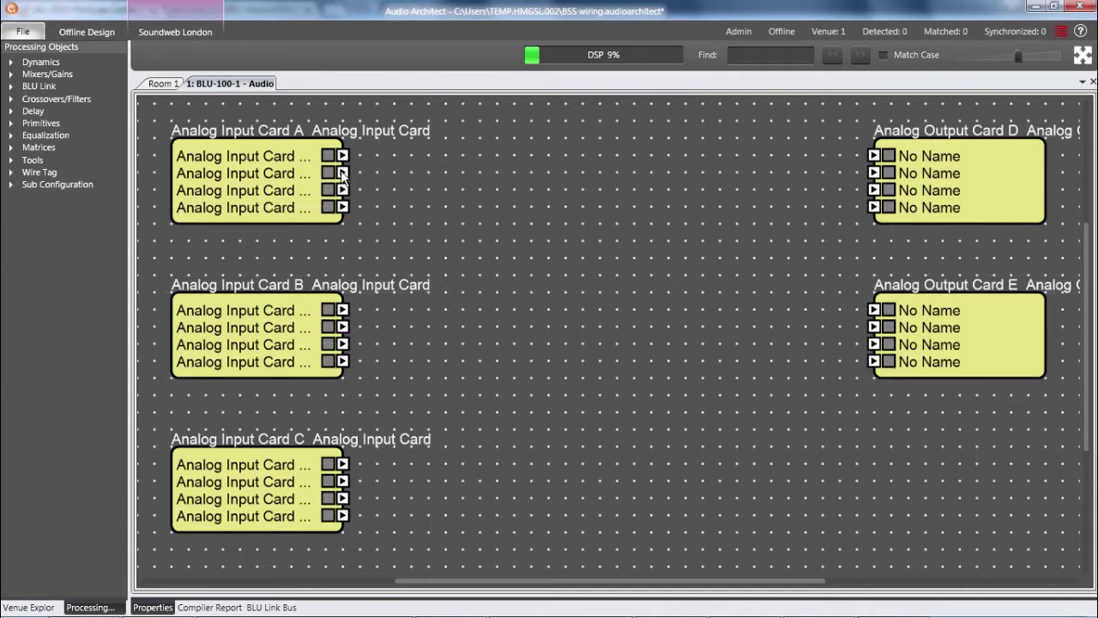
Draw two wires: Card A output 1 to Card D input 4, and Card E input 1 to Card B output 4.
{"action": "mouse_move", "coordinate": [343, 160]}
{"action": "left_mouse_down"}
{"action": "mouse_move", "coordinate": [876, 156]}
{"action": "mouse_move", "coordinate": [871, 259]}
{"action": "mouse_move", "coordinate": [875, 216]}
{"action": "left_mouse_up"}
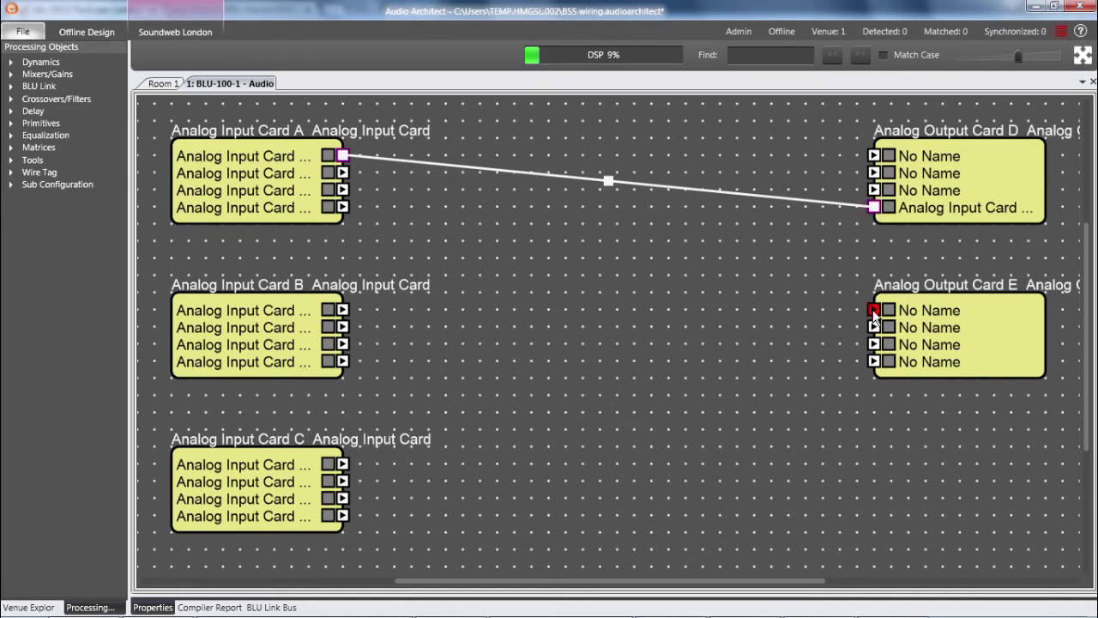
{"action": "mouse_move", "coordinate": [873, 314]}
{"action": "left_mouse_down"}
{"action": "mouse_move", "coordinate": [787, 256]}
{"action": "mouse_move", "coordinate": [781, 270]}
{"action": "mouse_move", "coordinate": [345, 363]}
{"action": "left_mouse_up"}
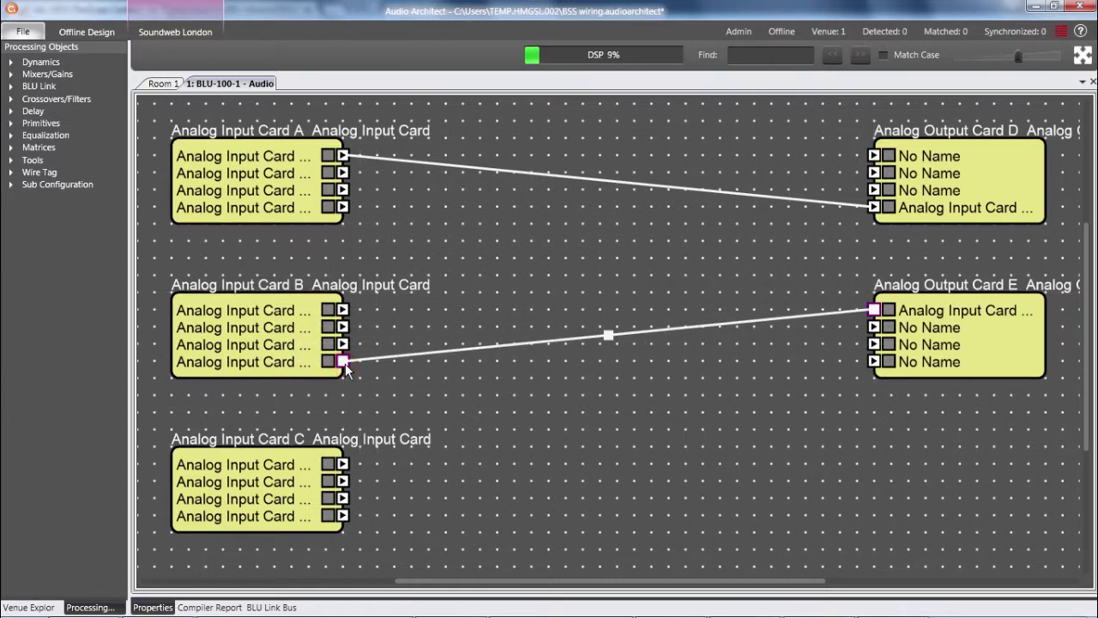
Delete the A–D wire with a box selection and the B–E wire from its right-click menu.
{"action": "left_click", "coordinate": [565, 177]}
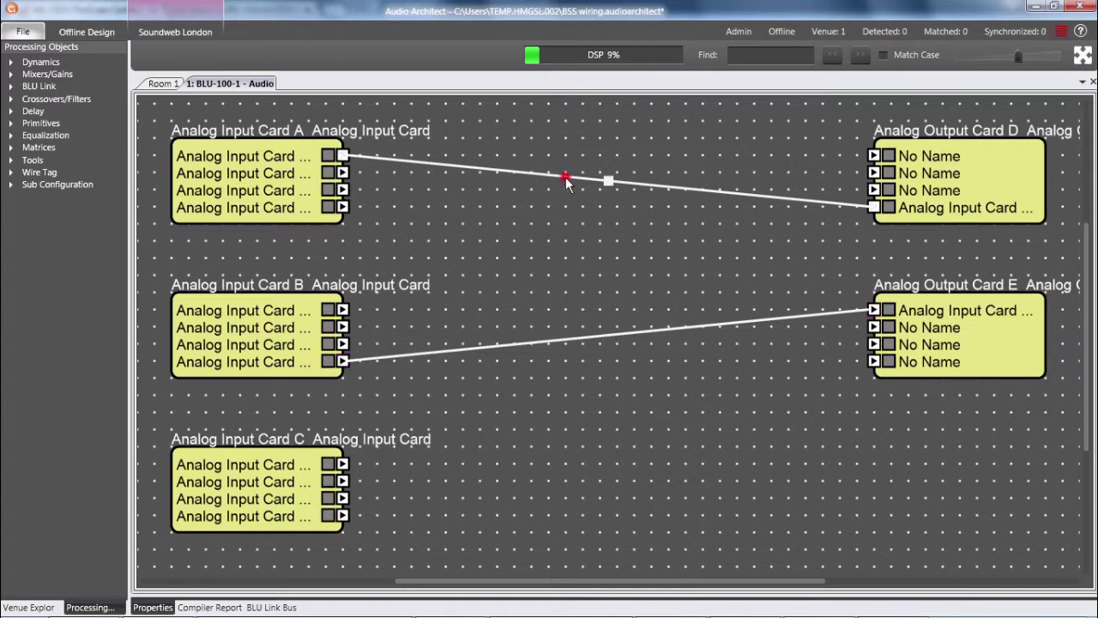
{"action": "left_click", "coordinate": [455, 241]}
{"action": "left_click_drag", "start_coordinate": [311, 125], "coordinate": [933, 234]}
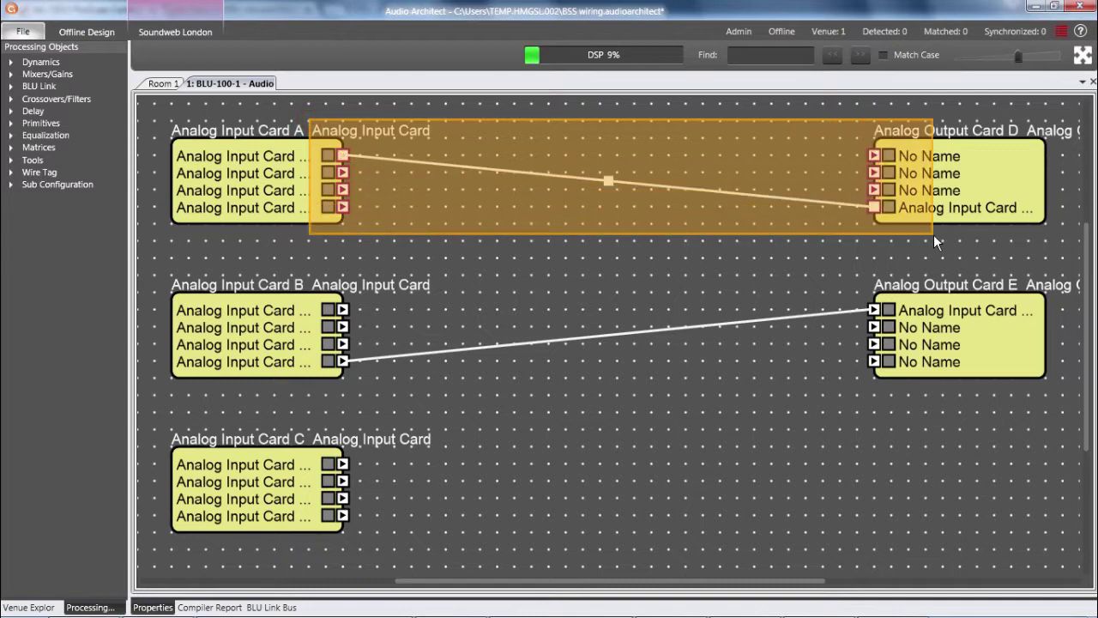
{"action": "key", "text": "Delete"}
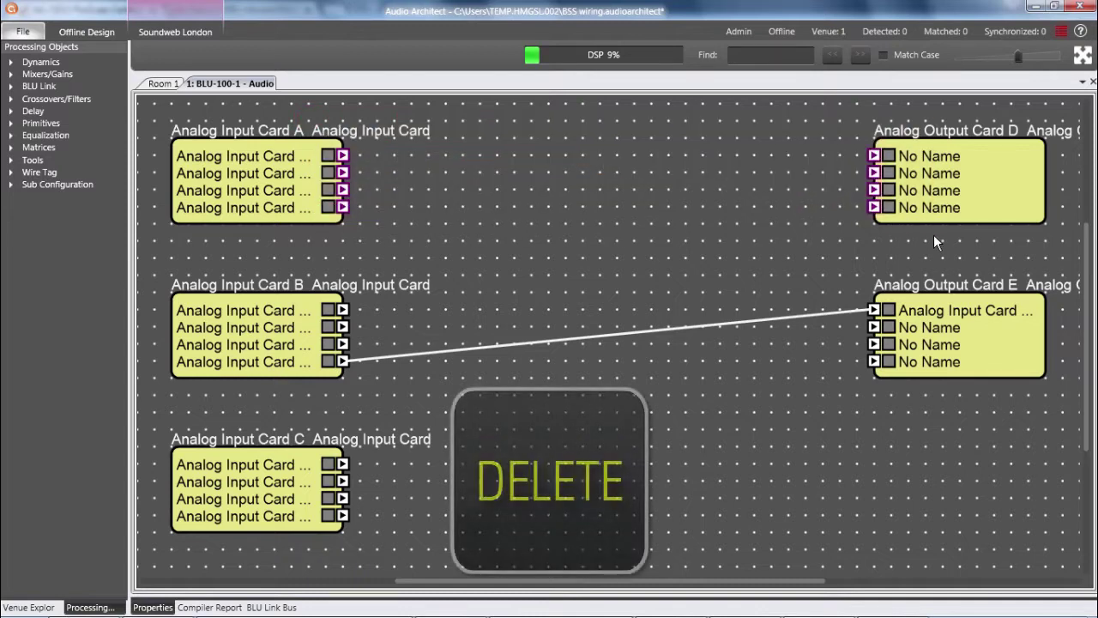
{"action": "right_click", "coordinate": [800, 315]}
{"action": "left_click", "coordinate": [823, 350]}
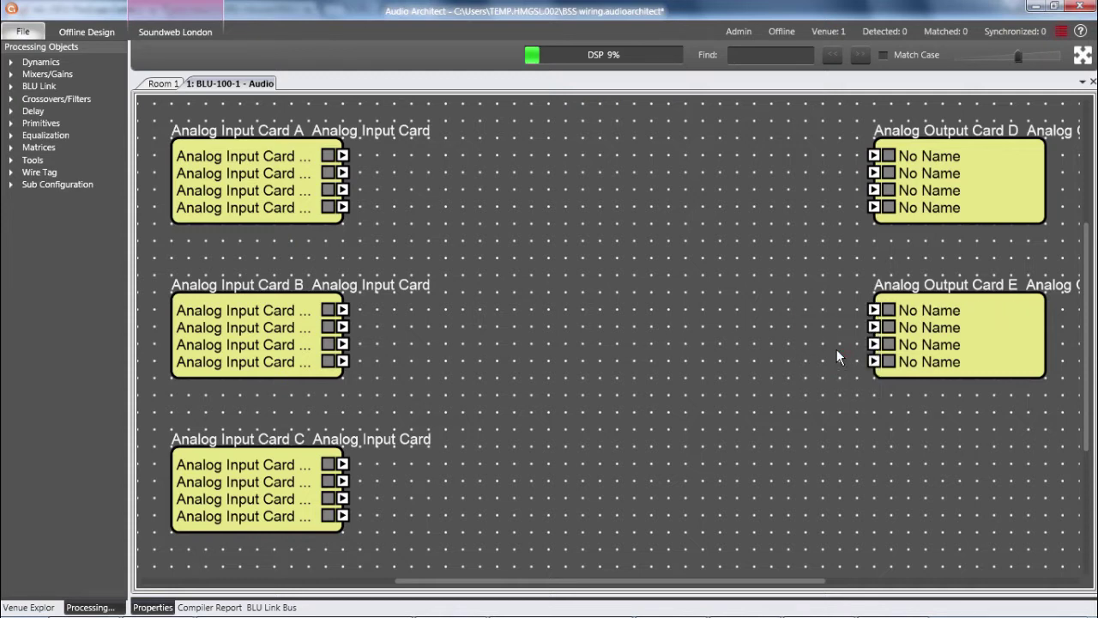
Route a right-angled wire from Card B output 4 to Card E input 1 with a corner point.
{"action": "left_click_drag", "start_coordinate": [341, 362], "coordinate": [598, 378]}
{"action": "left_click", "coordinate": [599, 362]}
{"action": "left_click", "coordinate": [599, 307]}
{"action": "left_click", "coordinate": [874, 309]}
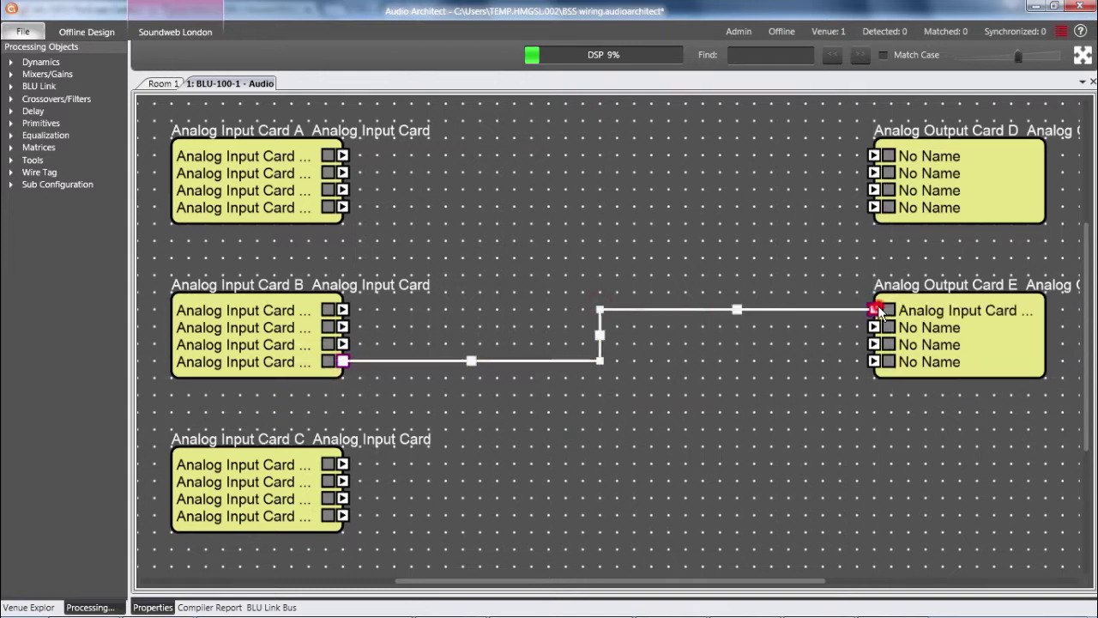
Enable No Diagonals on the Soundweb London tab, then draw and delete a trial Card C-to-E2 wire.
{"action": "left_click", "coordinate": [174, 33]}
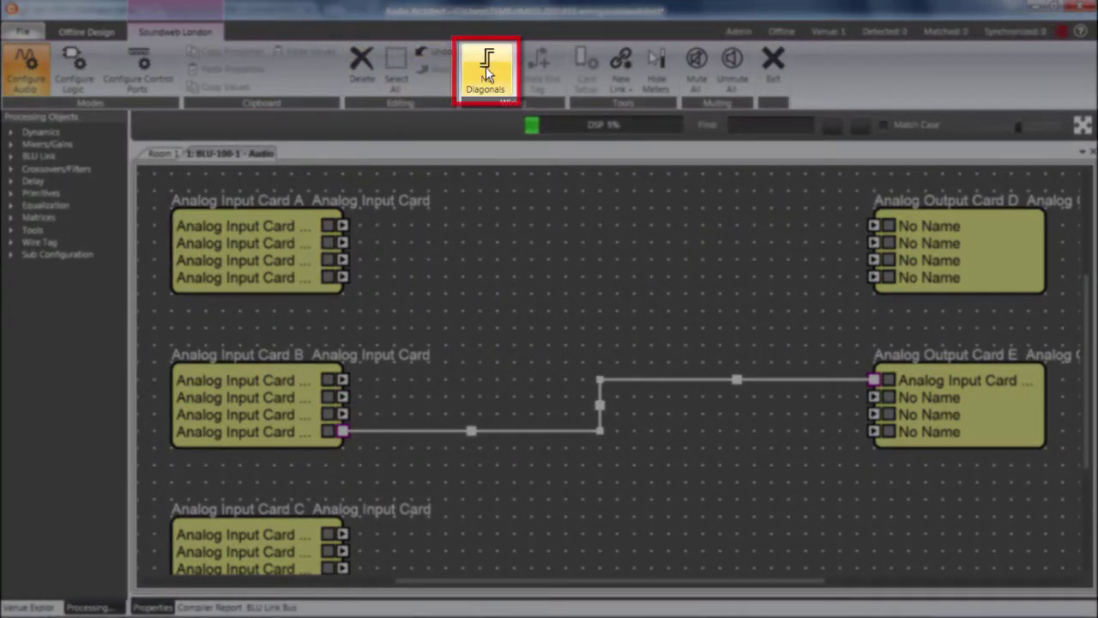
{"action": "left_click", "coordinate": [487, 75]}
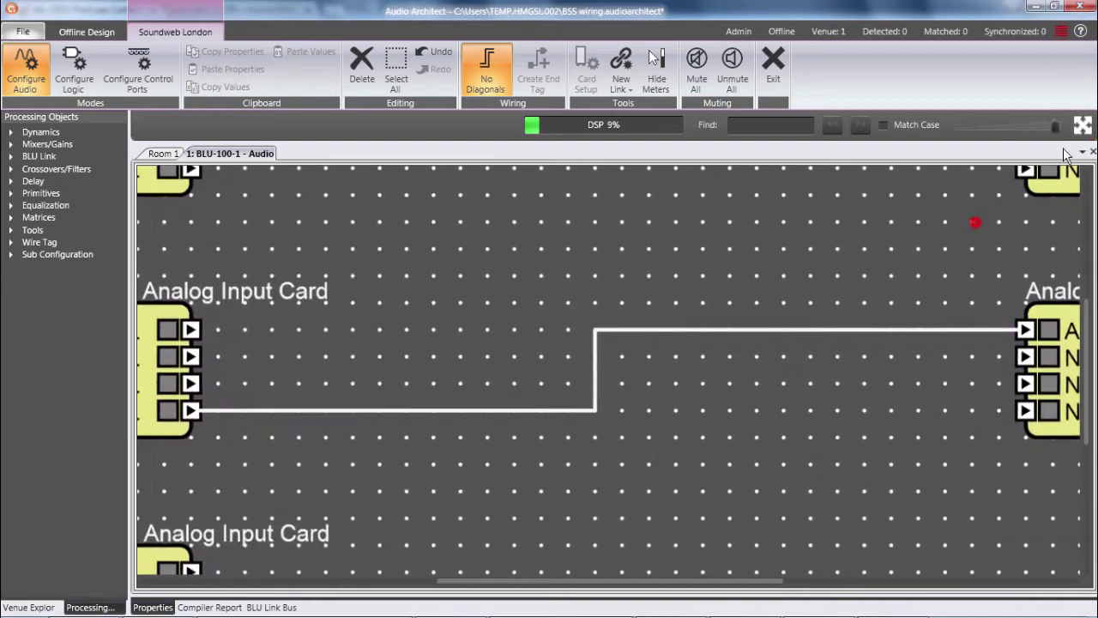
{"action": "left_click", "coordinate": [1085, 127]}
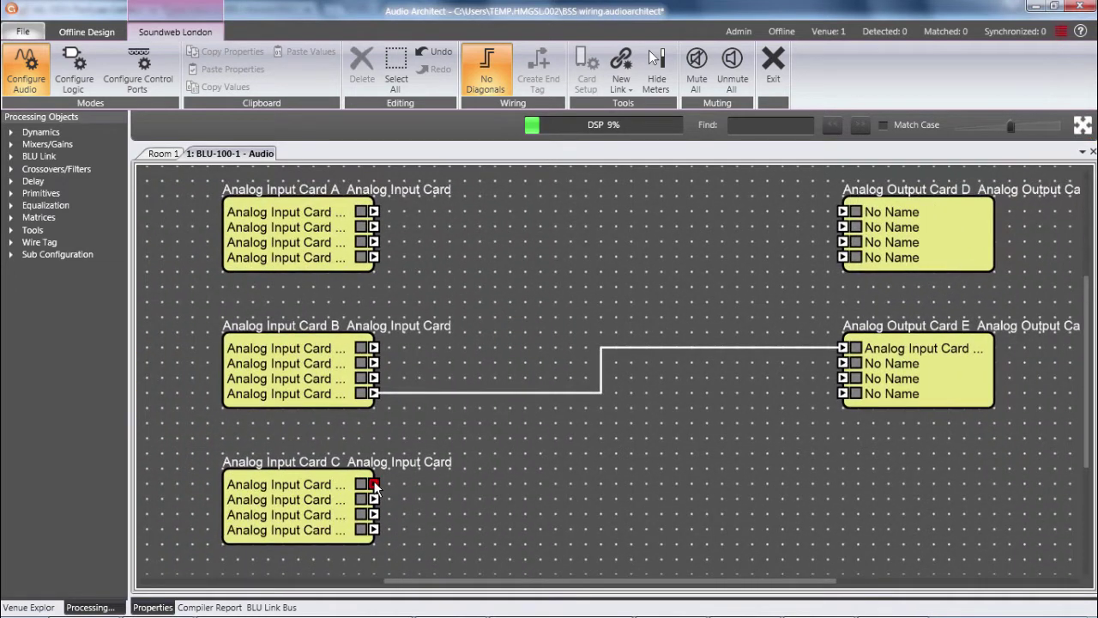
{"action": "left_click", "coordinate": [375, 485]}
{"action": "left_click", "coordinate": [617, 483]}
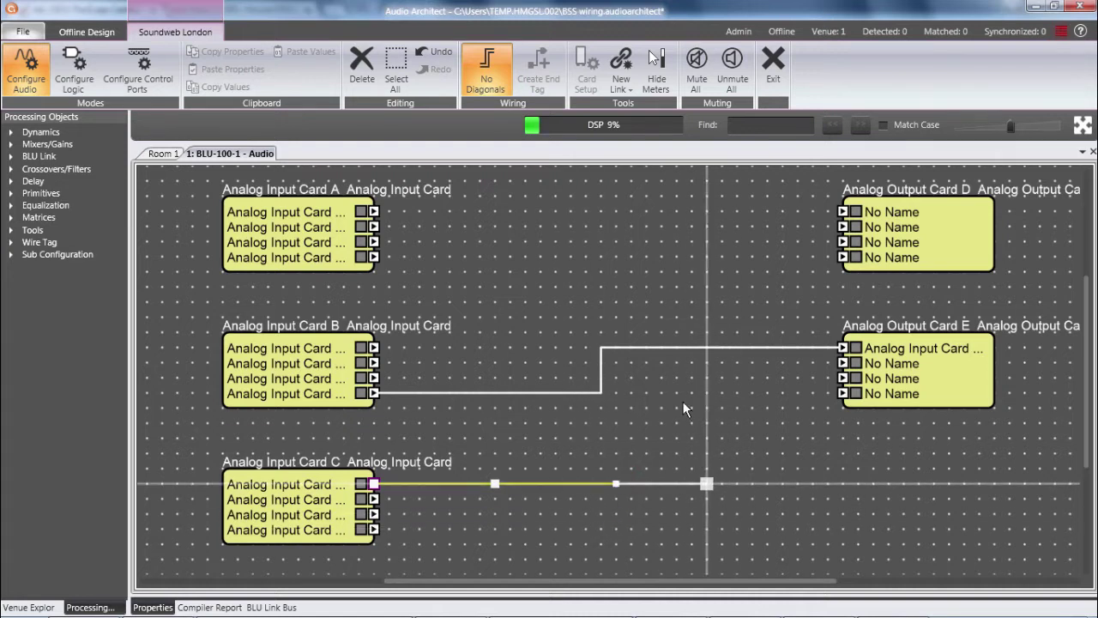
{"action": "left_click", "coordinate": [657, 365]}
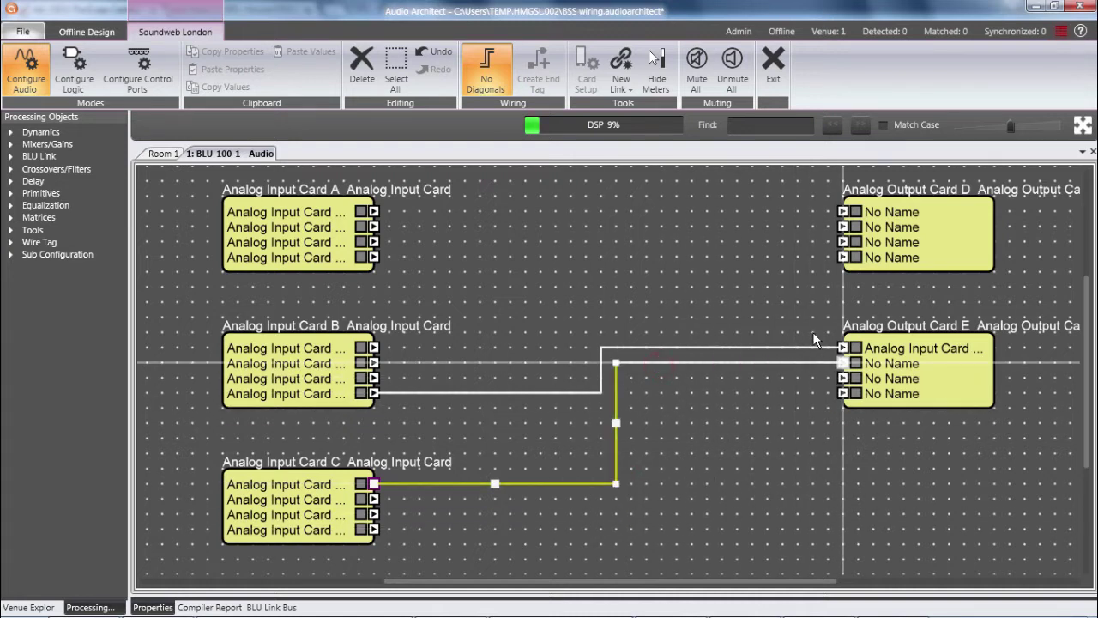
{"action": "left_click", "coordinate": [842, 364]}
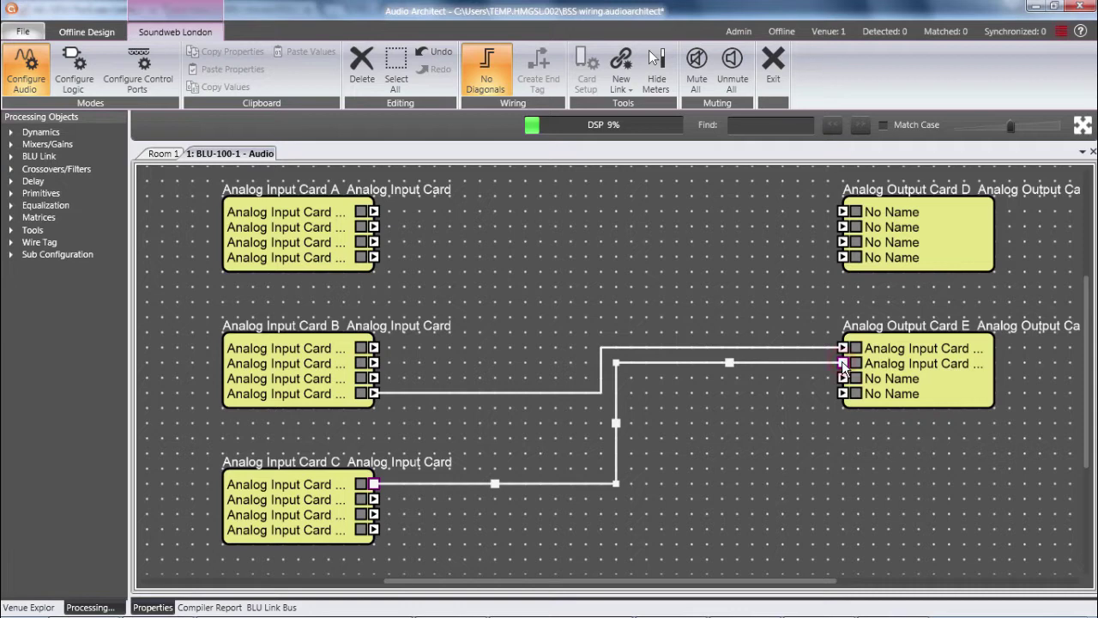
{"action": "key", "text": "Delete"}
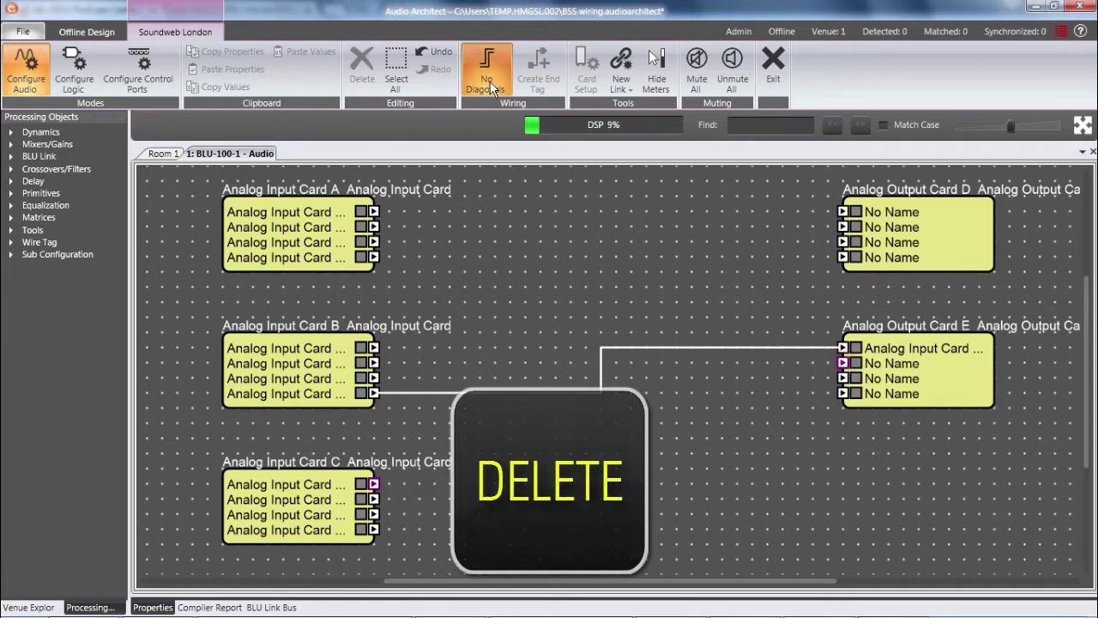
Collapse the ribbon, fit to zoom, and drag the B4–E1 wire's riser and corners into slants.
{"action": "double_click", "coordinate": [200, 32]}
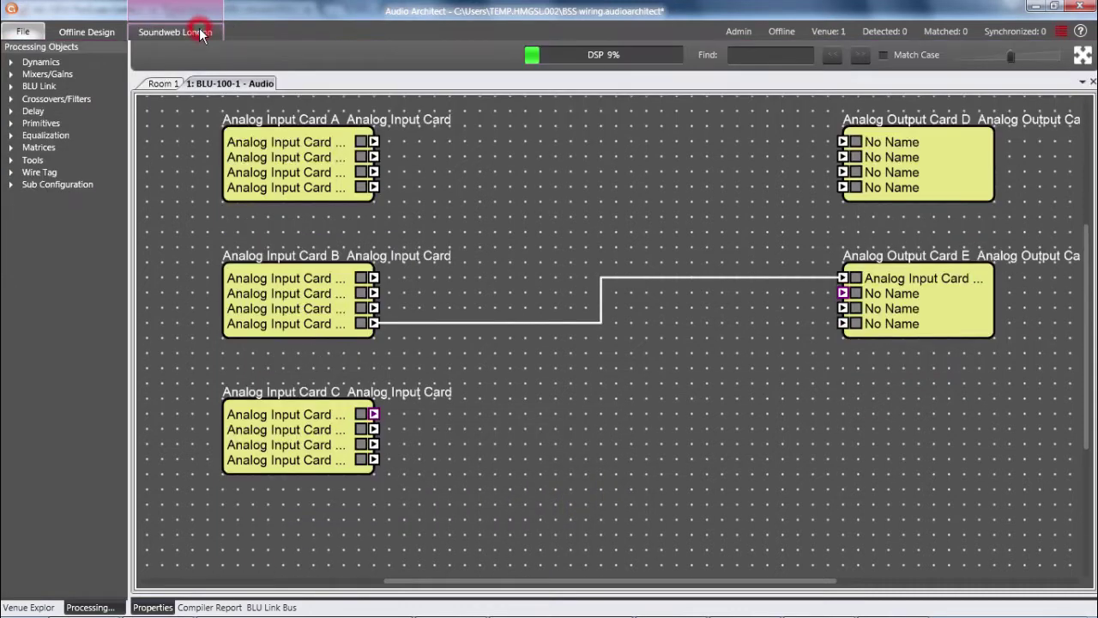
{"action": "left_click", "coordinate": [1079, 57]}
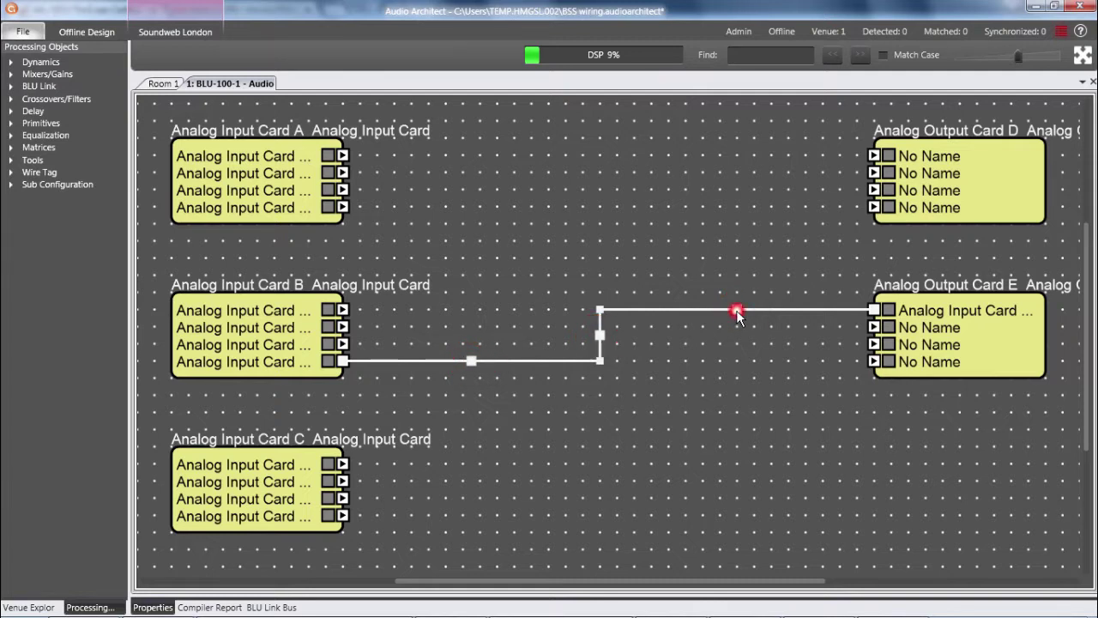
{"action": "mouse_move", "coordinate": [735, 310]}
{"action": "left_mouse_down"}
{"action": "mouse_move", "coordinate": [735, 155]}
{"action": "mouse_move", "coordinate": [737, 310]}
{"action": "left_mouse_up"}
{"action": "mouse_move", "coordinate": [600, 335]}
{"action": "left_mouse_down"}
{"action": "mouse_move", "coordinate": [658, 294]}
{"action": "mouse_move", "coordinate": [633, 330]}
{"action": "left_mouse_up"}
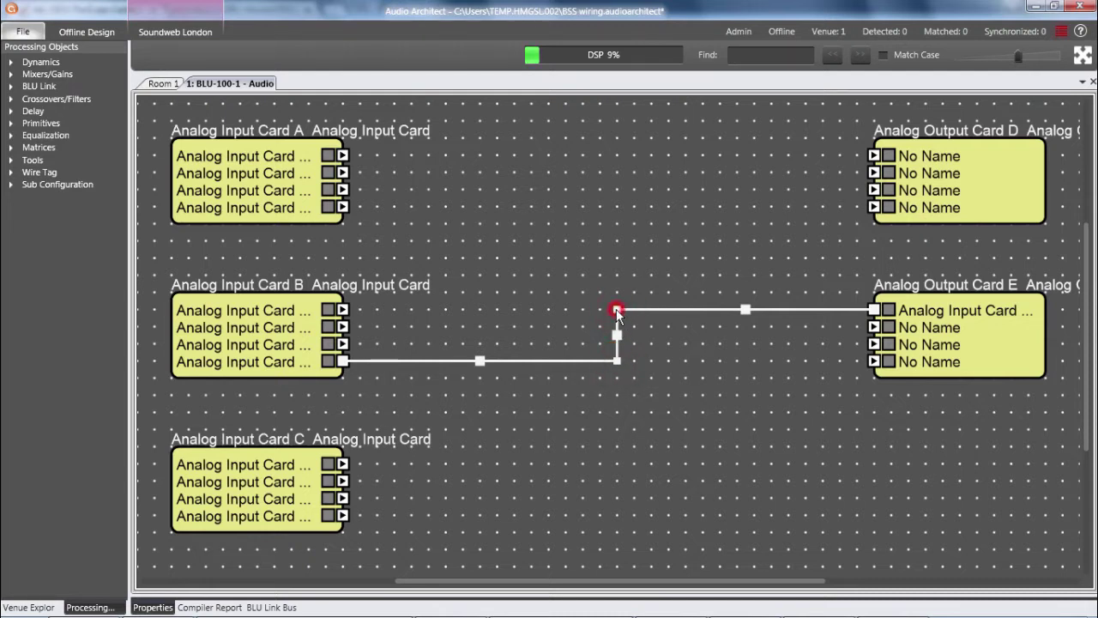
{"action": "mouse_move", "coordinate": [620, 311]}
{"action": "left_mouse_down"}
{"action": "mouse_move", "coordinate": [649, 288]}
{"action": "mouse_move", "coordinate": [576, 307]}
{"action": "left_mouse_up"}
{"action": "mouse_move", "coordinate": [619, 363]}
{"action": "left_mouse_down"}
{"action": "mouse_move", "coordinate": [621, 422]}
{"action": "mouse_move", "coordinate": [575, 362]}
{"action": "left_mouse_up"}
Add a junction on the B4 wire and branch it to Card E inputs 2, 3 and 4.
{"action": "left_click", "coordinate": [771, 311]}
{"action": "left_click_drag", "start_coordinate": [771, 312], "coordinate": [876, 332]}
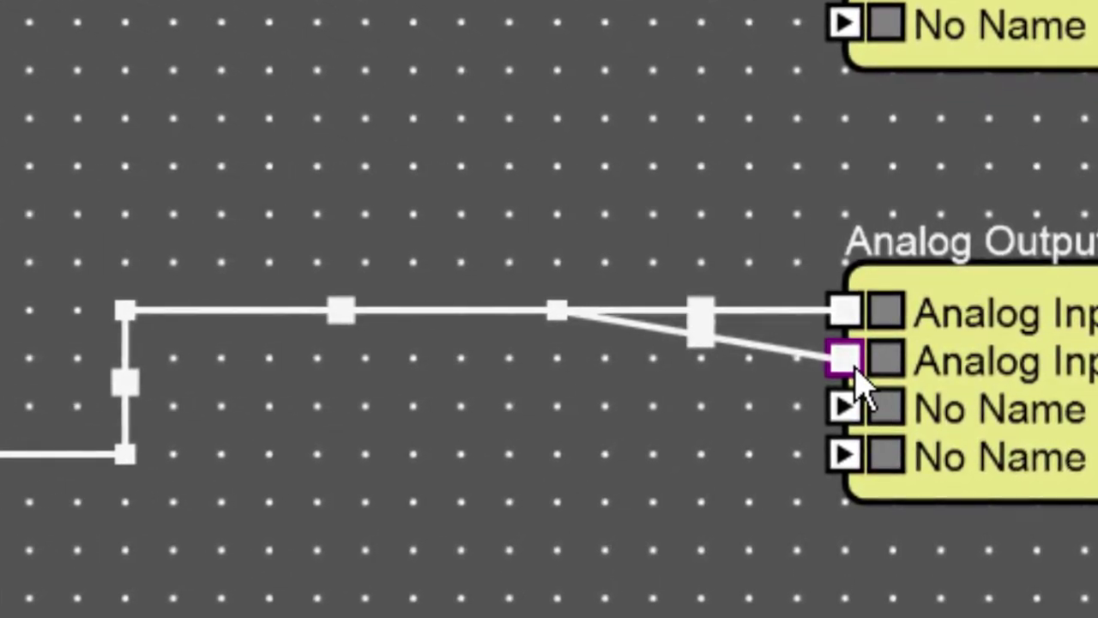
{"action": "left_click", "coordinate": [554, 311]}
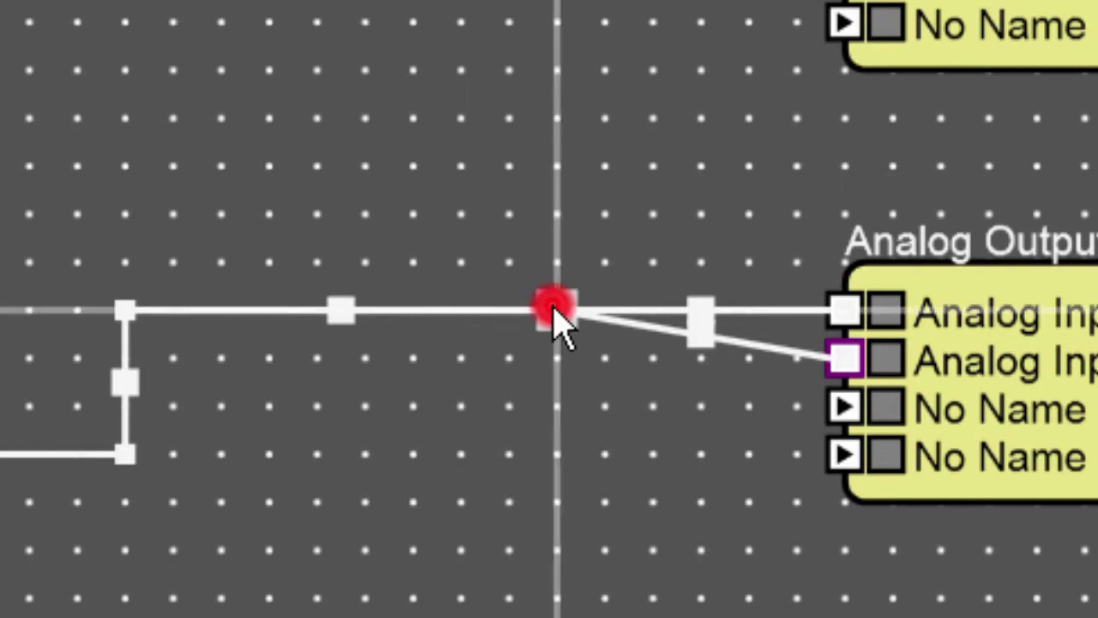
{"action": "left_click_drag", "start_coordinate": [554, 311], "coordinate": [852, 422]}
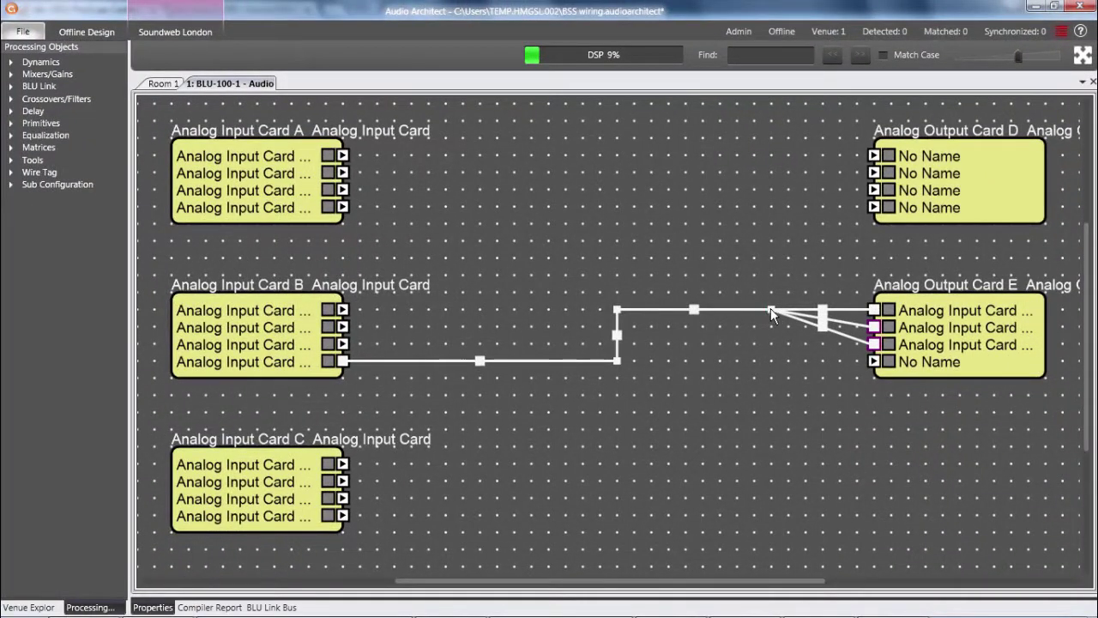
{"action": "left_click", "coordinate": [771, 308]}
{"action": "left_click_drag", "start_coordinate": [781, 322], "coordinate": [873, 362]}
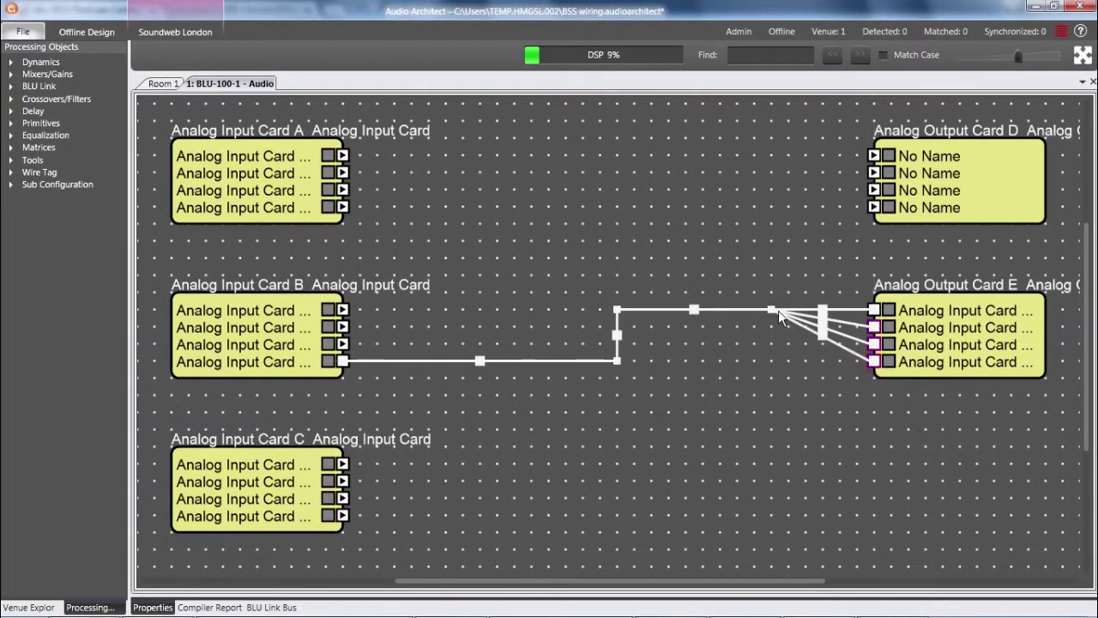
Branch the same junction to all four inputs of Output Card D.
{"action": "left_click_drag", "start_coordinate": [772, 309], "coordinate": [873, 206]}
{"action": "left_click_drag", "start_coordinate": [772, 309], "coordinate": [873, 190]}
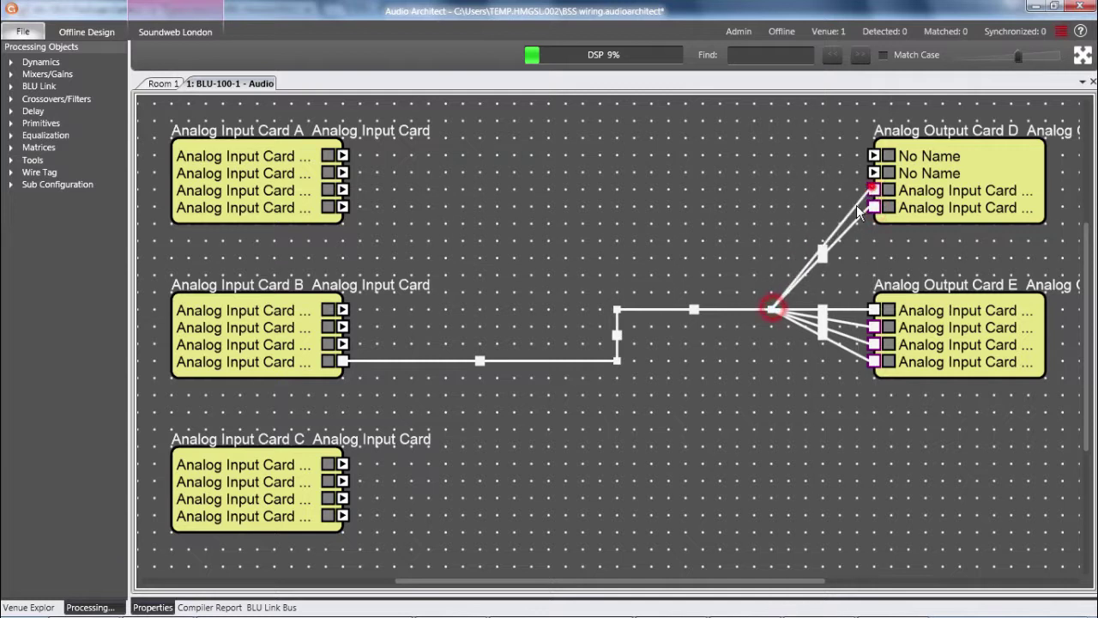
{"action": "left_click_drag", "start_coordinate": [772, 309], "coordinate": [873, 172]}
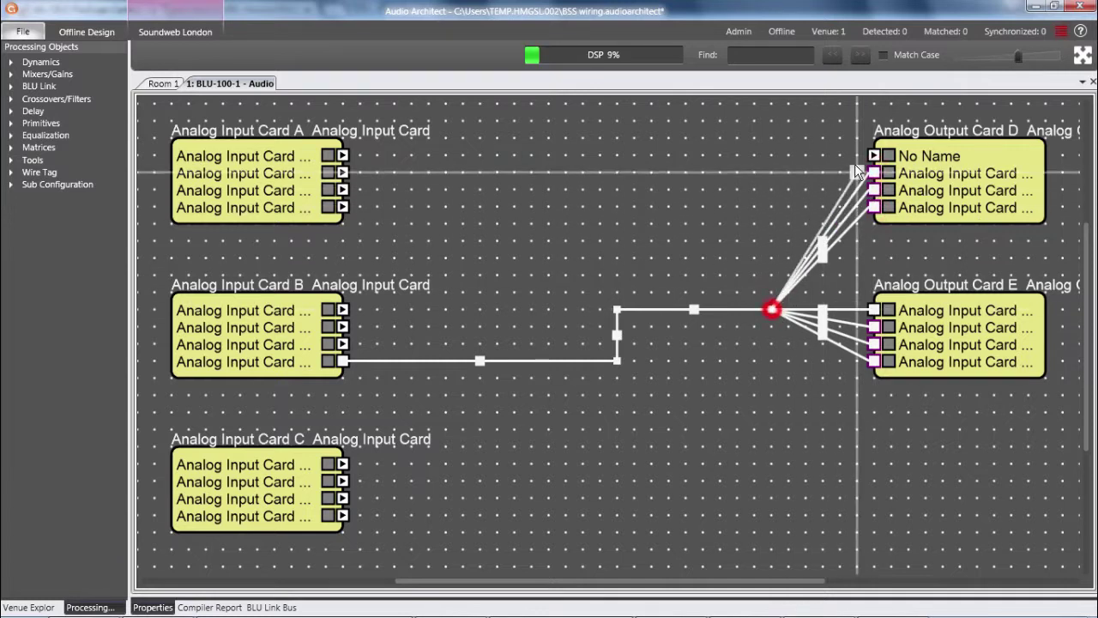
{"action": "left_click_drag", "start_coordinate": [772, 309], "coordinate": [873, 156]}
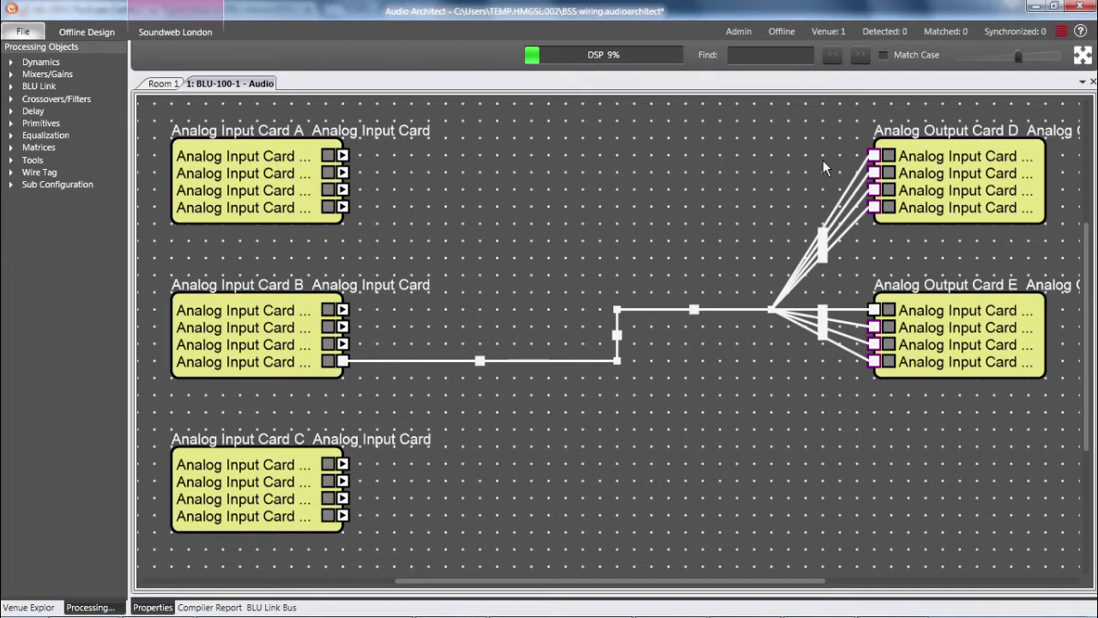
Delete the branched wire, then fan all input-card outputs into Card E input 1 and delete them.
{"action": "key", "text": "Delete"}
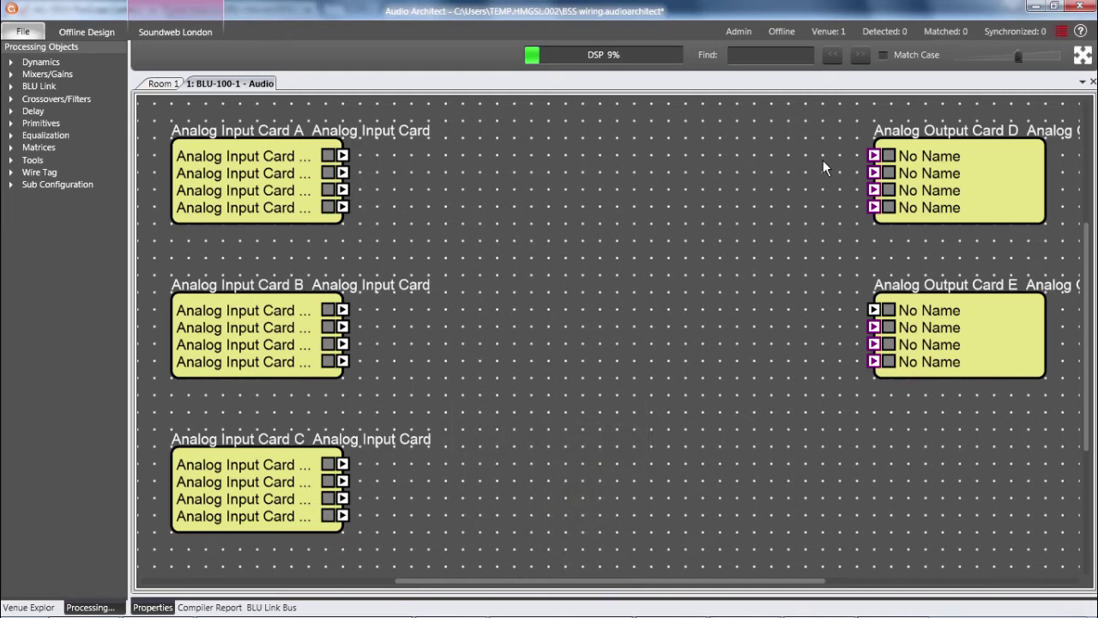
{"action": "left_click_drag", "start_coordinate": [402, 112], "coordinate": [274, 521]}
{"action": "left_click_drag", "start_coordinate": [343, 163], "coordinate": [873, 317]}
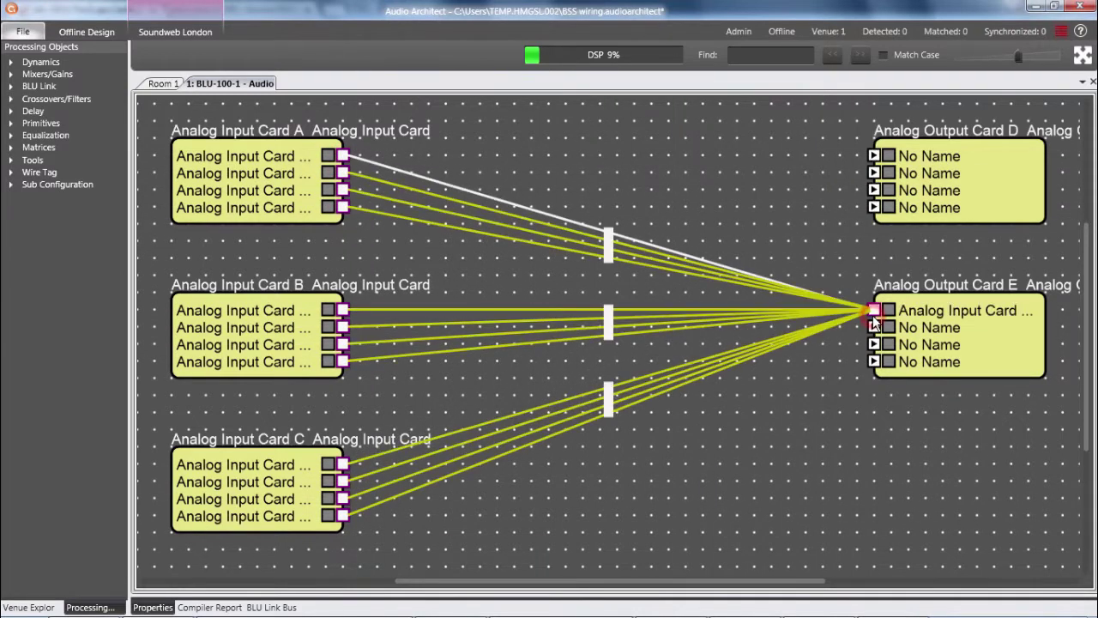
{"action": "left_click_drag", "start_coordinate": [874, 320], "coordinate": [874, 316]}
{"action": "key", "text": "Delete"}
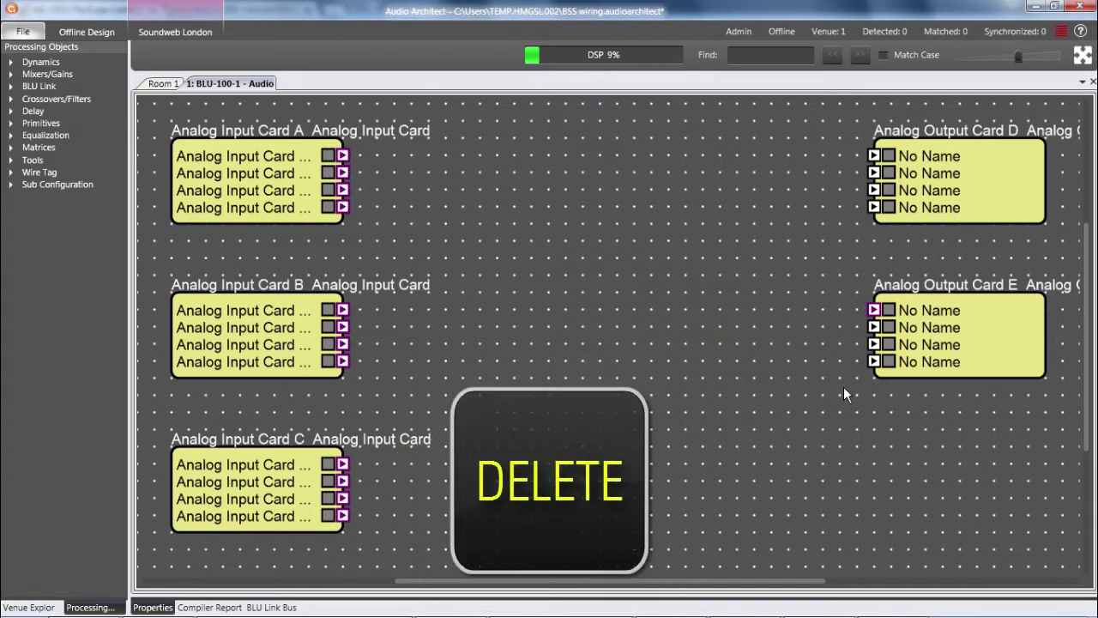
Add a Mixer block from the canvas's Mixers/Gains menu and set it to 12 channels.
{"action": "right_click", "coordinate": [568, 278]}
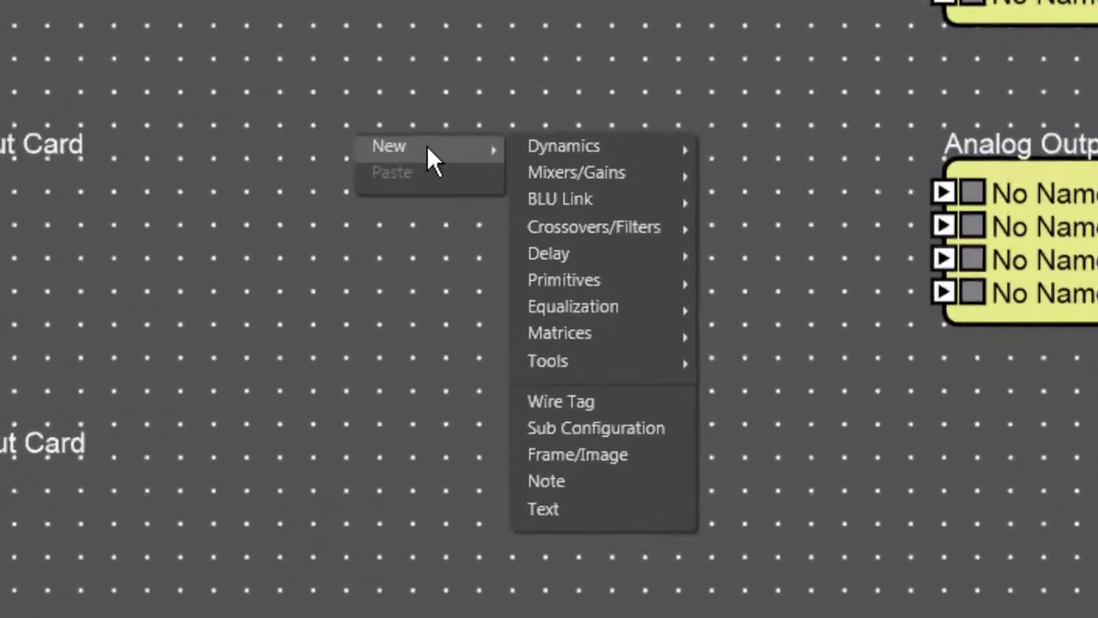
{"action": "mouse_move", "coordinate": [540, 131]}
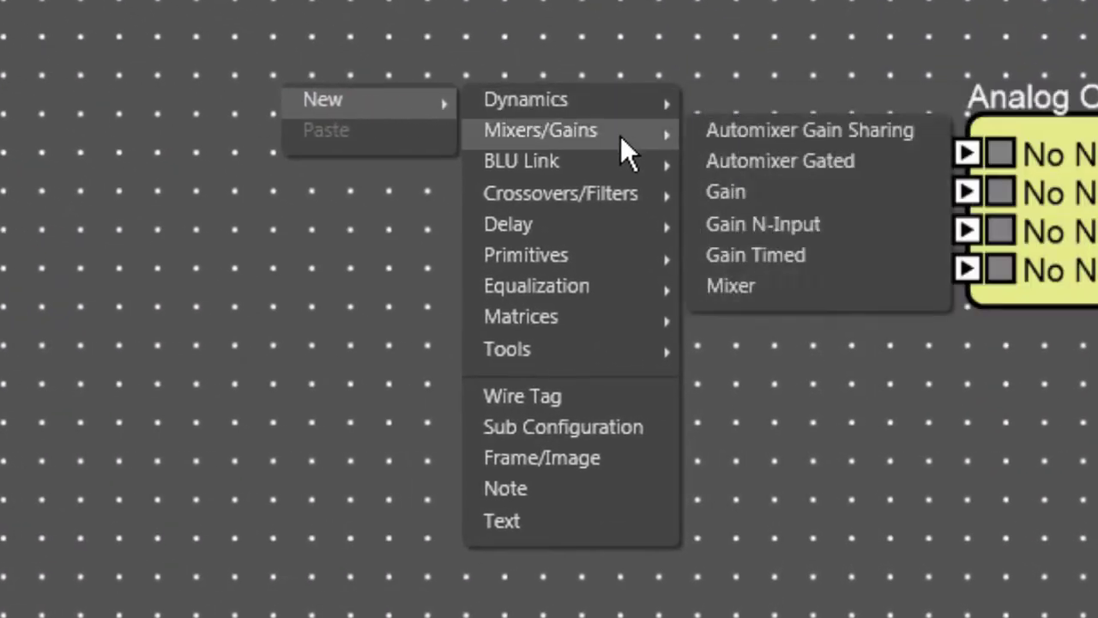
{"action": "left_click", "coordinate": [805, 286]}
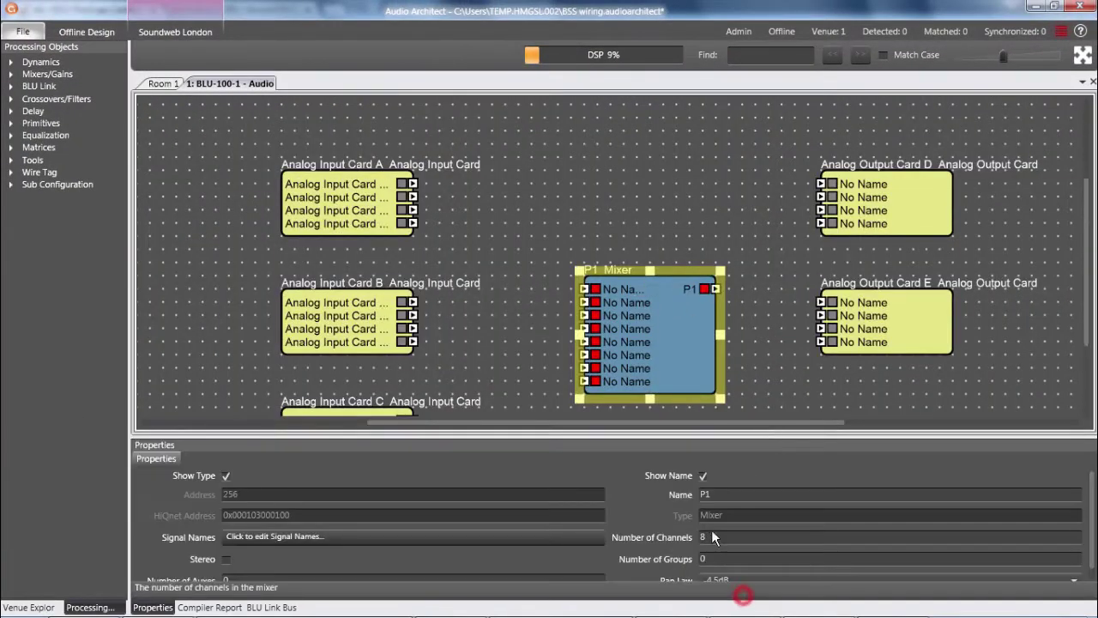
{"action": "left_click", "coordinate": [703, 536]}
{"action": "key", "text": "Return"}
{"action": "left_click", "coordinate": [763, 439]}
{"action": "scroll", "coordinate": [699, 317], "scroll_direction": "up", "scroll_amount": 2}
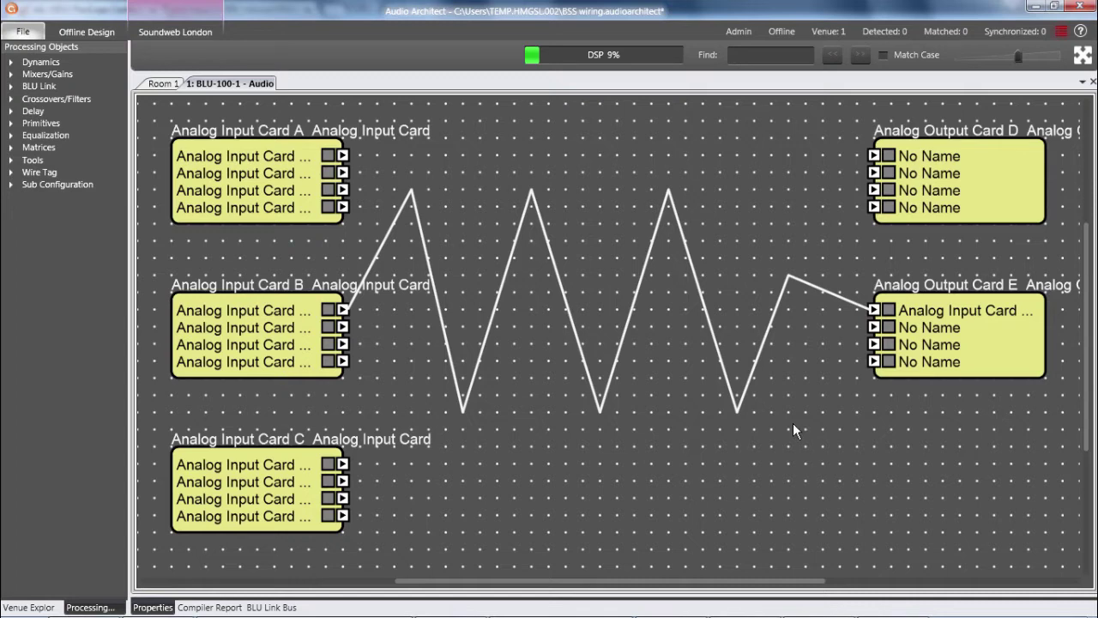
Straighten the B1-to-E1 zigzag wire by dragging bends into line and double-clicking the rest away.
{"action": "left_click", "coordinate": [747, 391]}
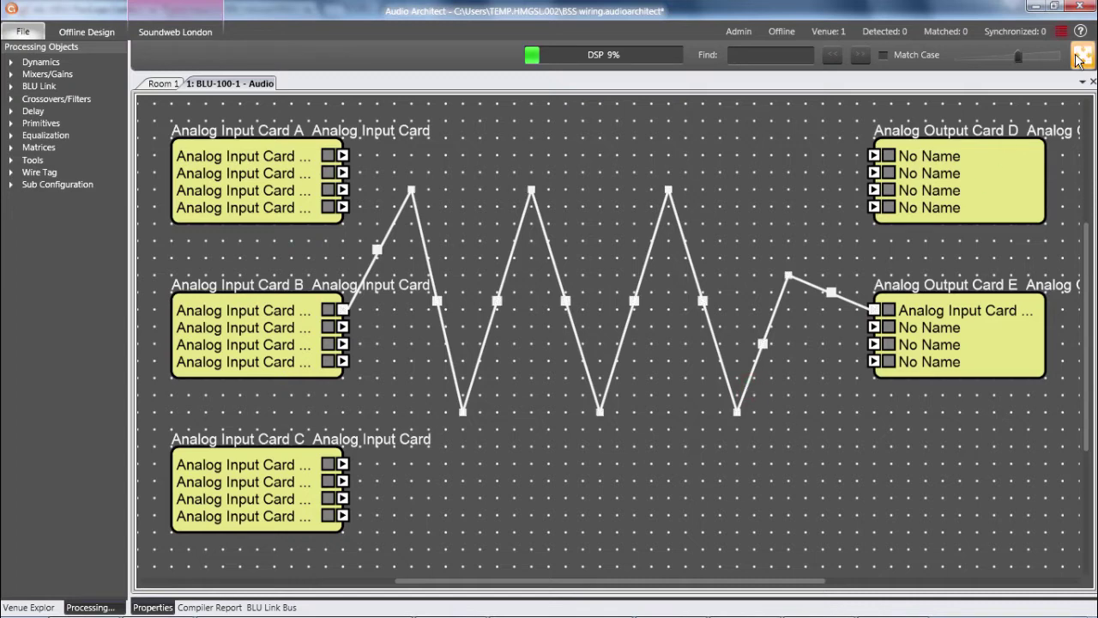
{"action": "scroll", "coordinate": [960, 151], "scroll_direction": "up", "scroll_amount": 3}
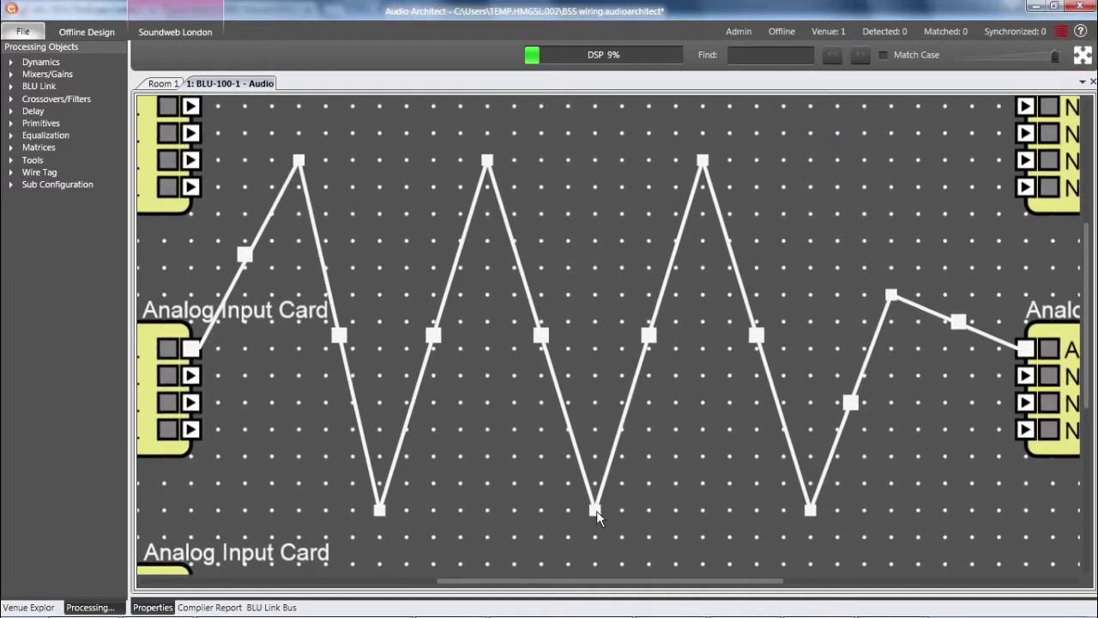
{"action": "left_click", "coordinate": [595, 511]}
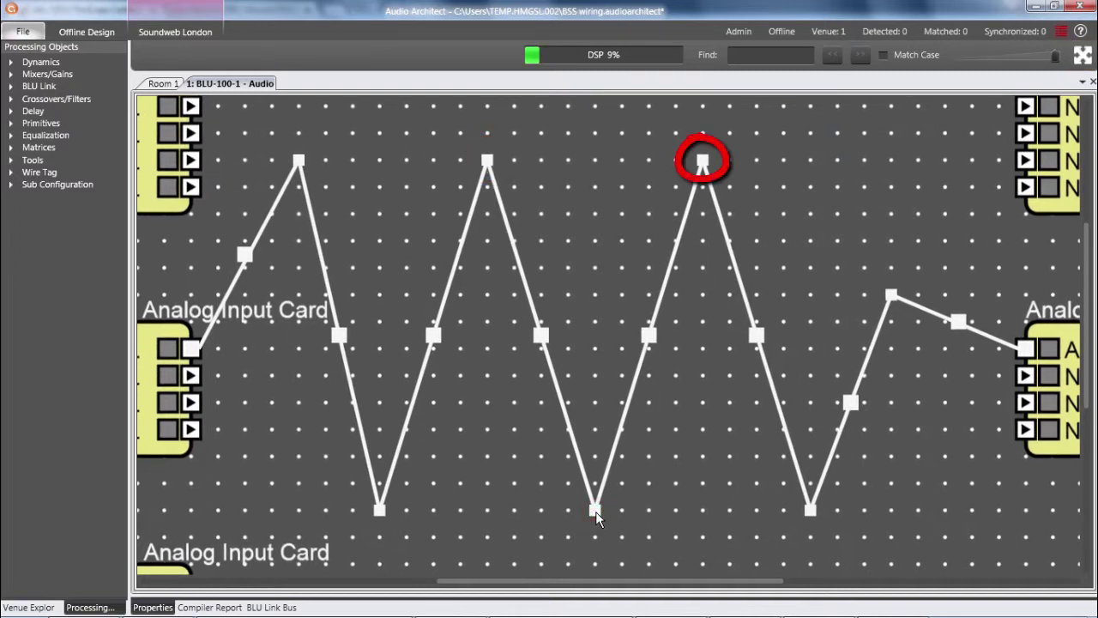
{"action": "mouse_move", "coordinate": [596, 511]}
{"action": "left_mouse_down"}
{"action": "mouse_move", "coordinate": [521, 213]}
{"action": "mouse_move", "coordinate": [487, 161]}
{"action": "left_mouse_up"}
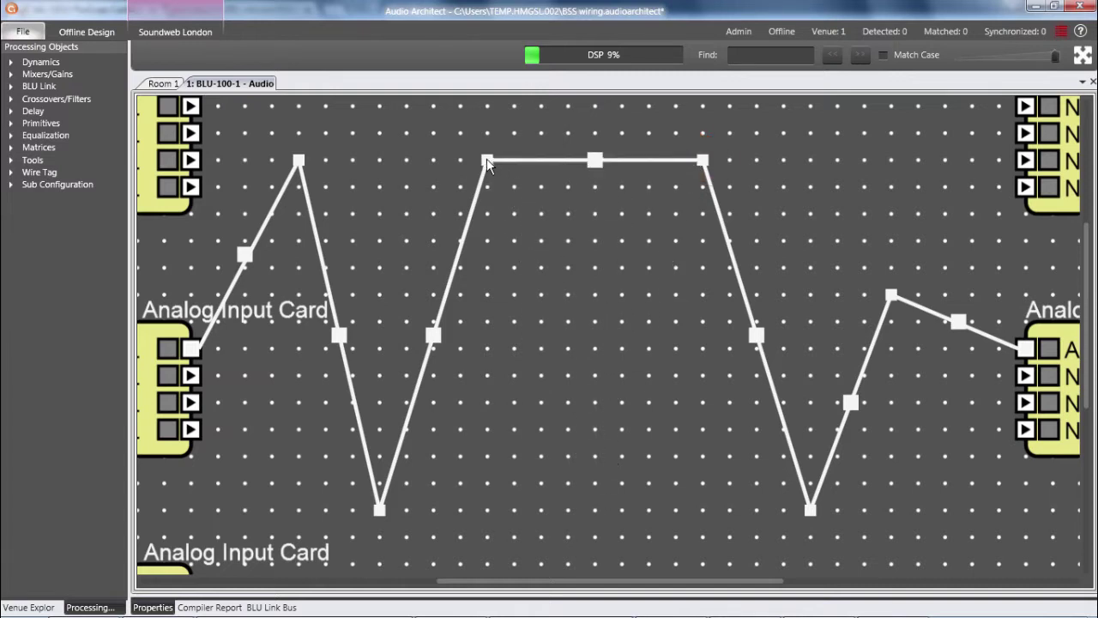
{"action": "left_click_drag", "start_coordinate": [487, 161], "coordinate": [702, 161]}
{"action": "double_click", "coordinate": [703, 160]}
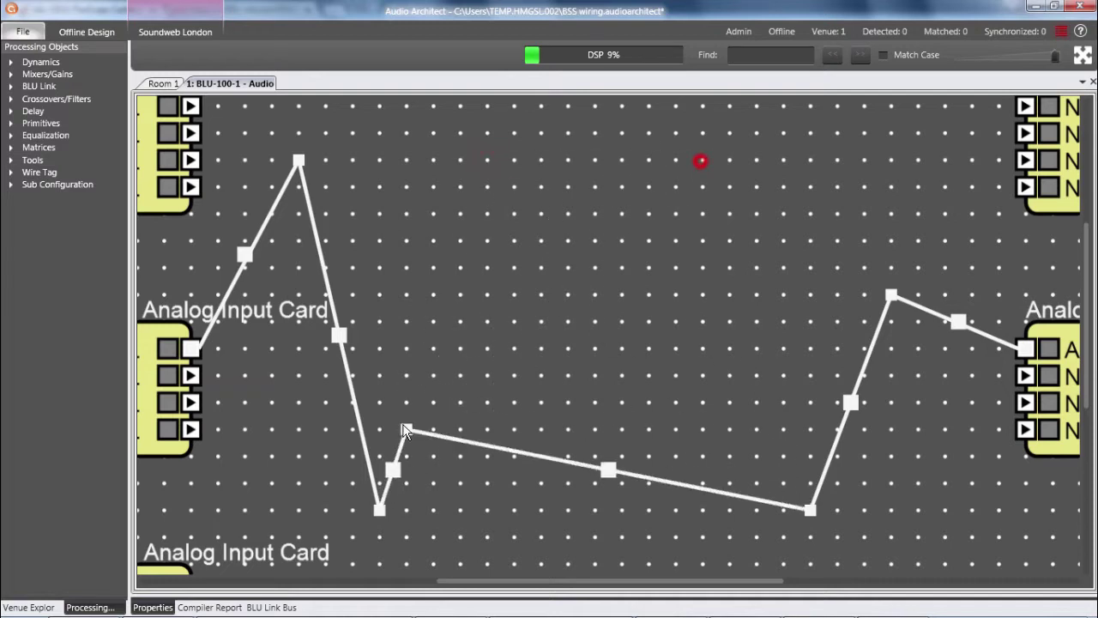
{"action": "double_click", "coordinate": [379, 510]}
{"action": "double_click", "coordinate": [809, 511]}
{"action": "double_click", "coordinate": [298, 160]}
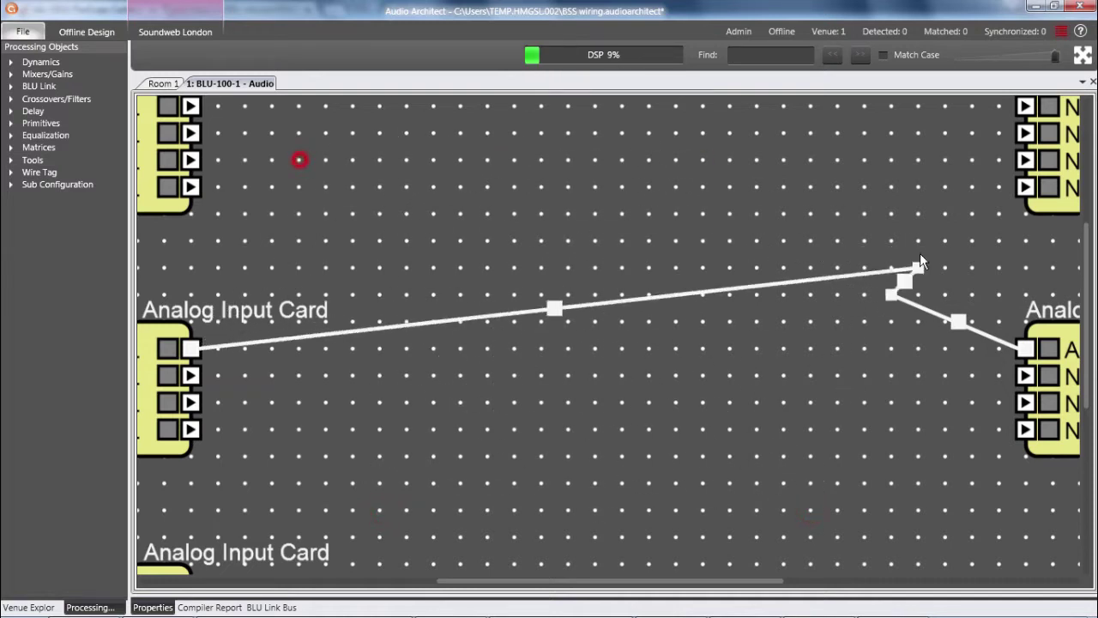
{"action": "double_click", "coordinate": [891, 294]}
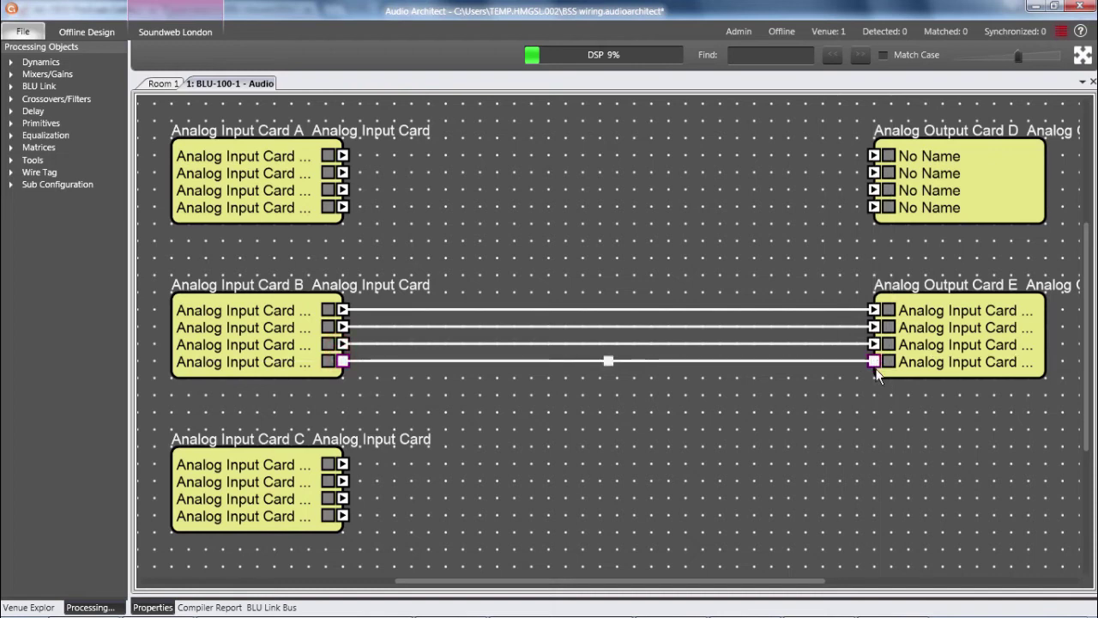
Wire Card B's outputs to Card E as a group twice, deleting the wires each time.
{"action": "left_click_drag", "start_coordinate": [917, 398], "coordinate": [241, 256]}
{"action": "key", "text": "Delete"}
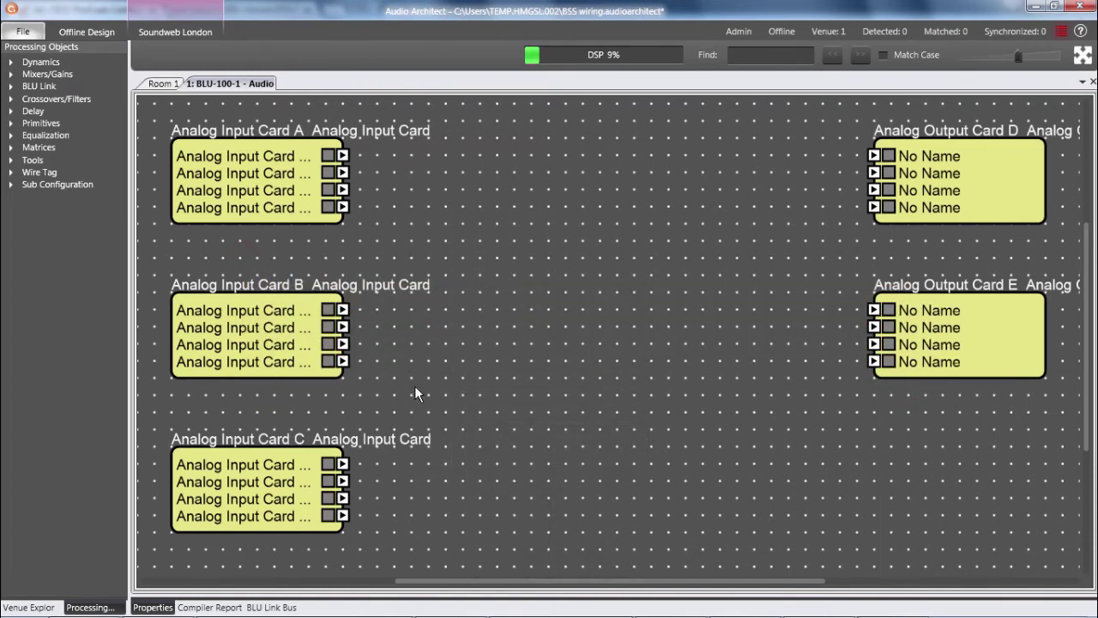
{"action": "left_click", "coordinate": [368, 402]}
{"action": "mouse_move", "coordinate": [368, 402]}
{"action": "left_mouse_down"}
{"action": "mouse_move", "coordinate": [171, 273]}
{"action": "mouse_move", "coordinate": [305, 270]}
{"action": "left_mouse_up"}
{"action": "mouse_move", "coordinate": [340, 341]}
{"action": "left_mouse_down"}
{"action": "mouse_move", "coordinate": [504, 362]}
{"action": "mouse_move", "coordinate": [515, 283]}
{"action": "mouse_move", "coordinate": [601, 308]}
{"action": "mouse_move", "coordinate": [772, 278]}
{"action": "mouse_move", "coordinate": [872, 316]}
{"action": "left_mouse_up"}
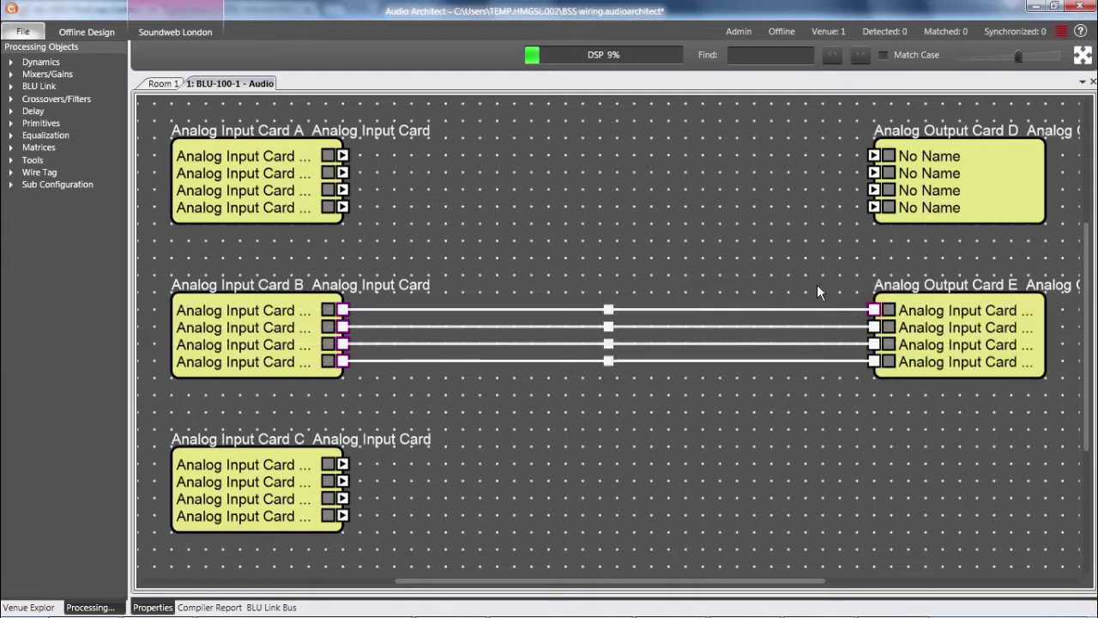
{"action": "key", "text": "Delete"}
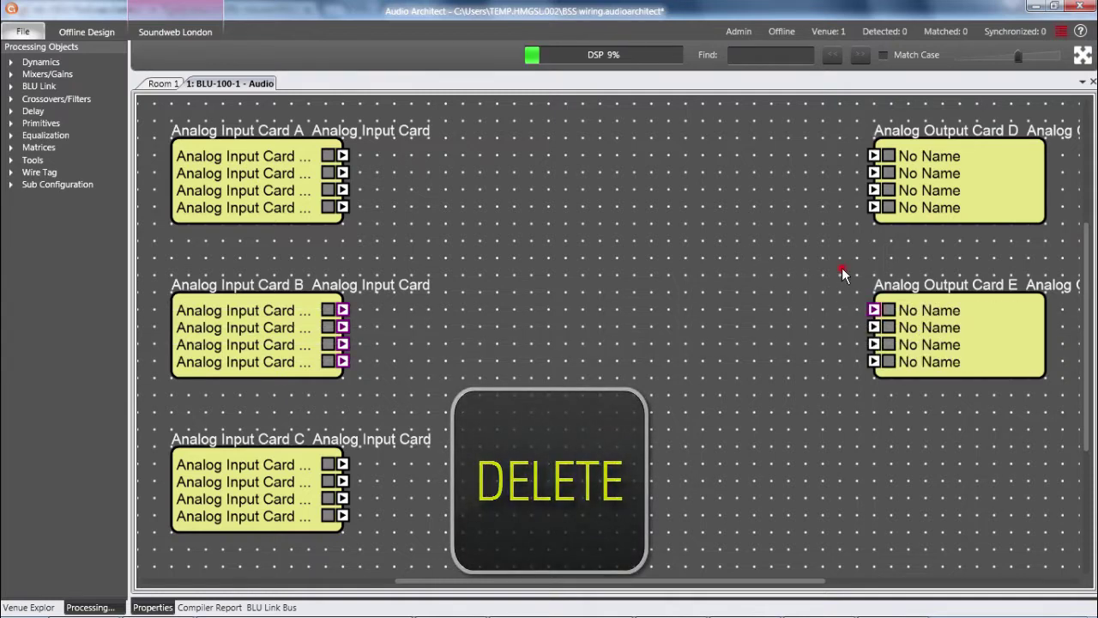
Wire Card E's inputs back to Card B, then B's outputs to D3–4 and E1–2, deleting each set.
{"action": "left_click_drag", "start_coordinate": [843, 268], "coordinate": [917, 435]}
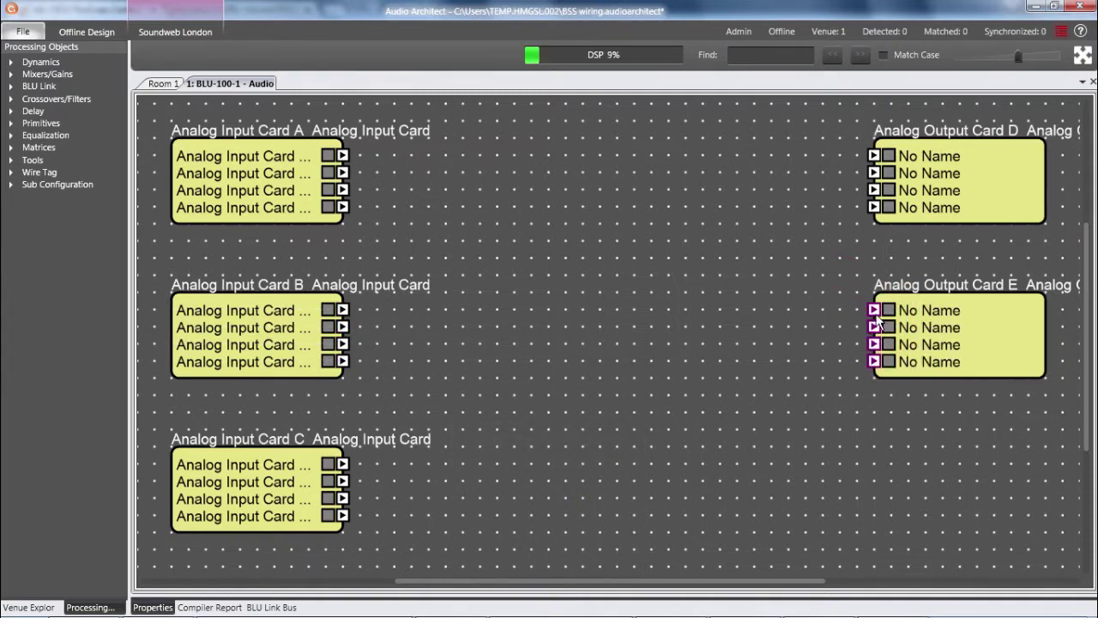
{"action": "left_click_drag", "start_coordinate": [875, 313], "coordinate": [348, 311]}
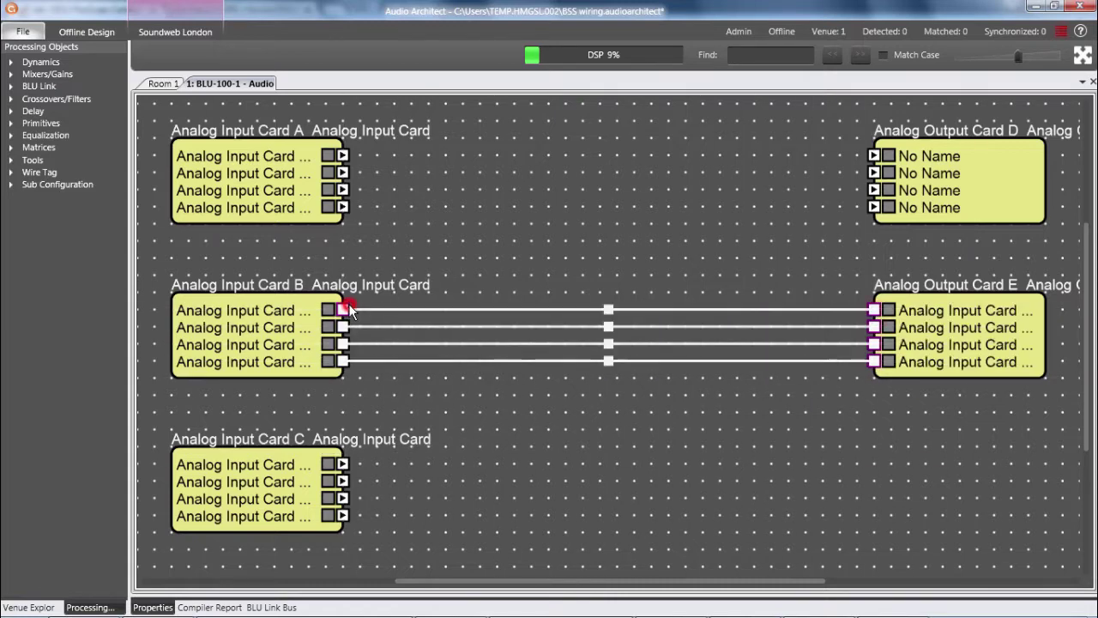
{"action": "key", "text": "Delete"}
{"action": "left_click_drag", "start_coordinate": [315, 266], "coordinate": [380, 399]}
{"action": "mouse_move", "coordinate": [344, 327]}
{"action": "left_mouse_down"}
{"action": "mouse_move", "coordinate": [725, 288]}
{"action": "mouse_move", "coordinate": [858, 310]}
{"action": "left_mouse_up"}
{"action": "left_click_drag", "start_coordinate": [871, 259], "coordinate": [885, 214]}
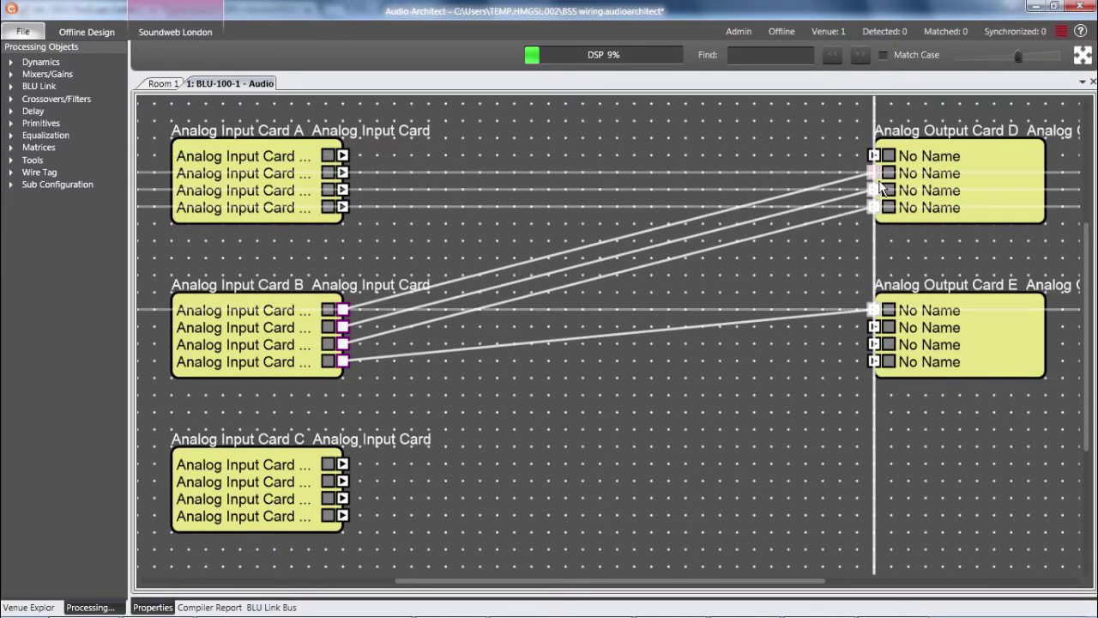
{"action": "left_click_drag", "start_coordinate": [884, 214], "coordinate": [881, 190]}
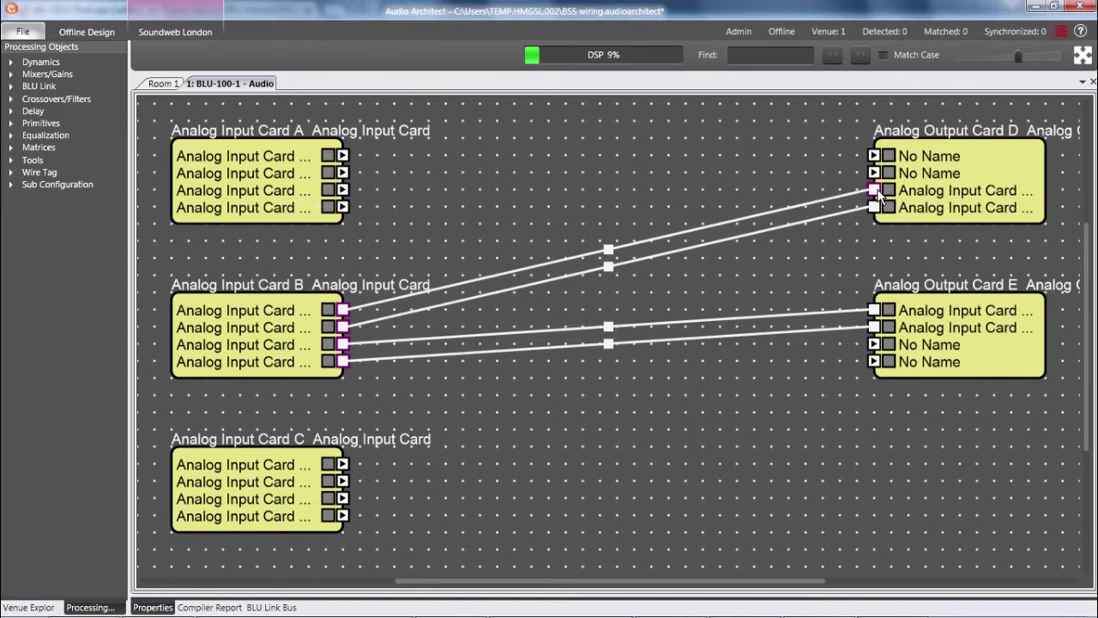
{"action": "key", "text": "Delete"}
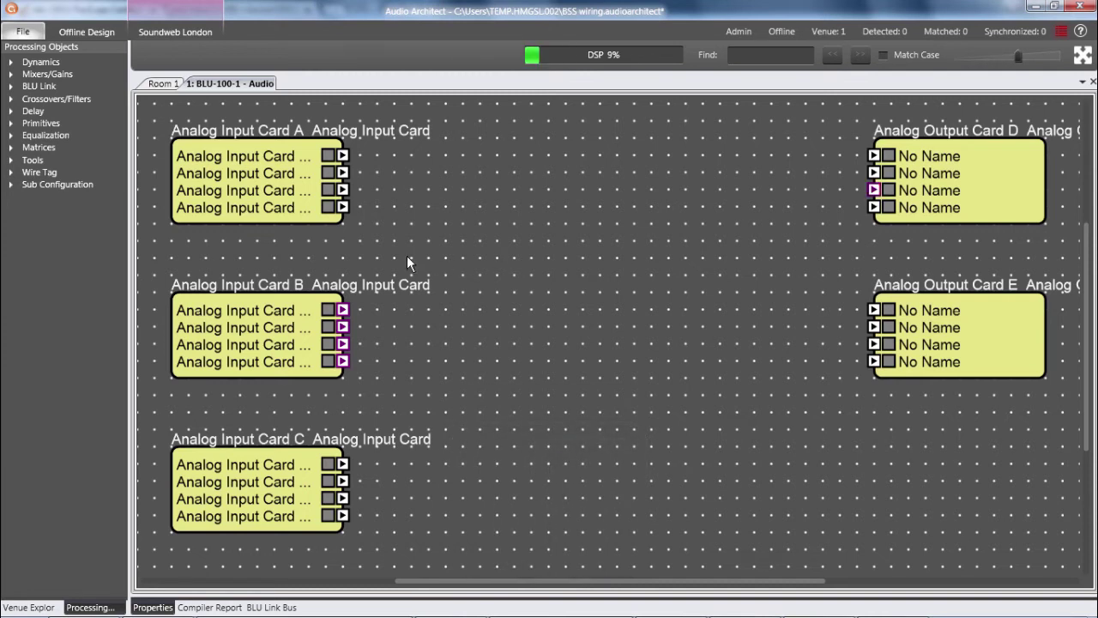
Wire Card B's four outputs to Output Card D's four inputs with staggered right-angle bends.
{"action": "left_click_drag", "start_coordinate": [407, 256], "coordinate": [303, 399]}
{"action": "left_click_drag", "start_coordinate": [342, 318], "coordinate": [563, 308]}
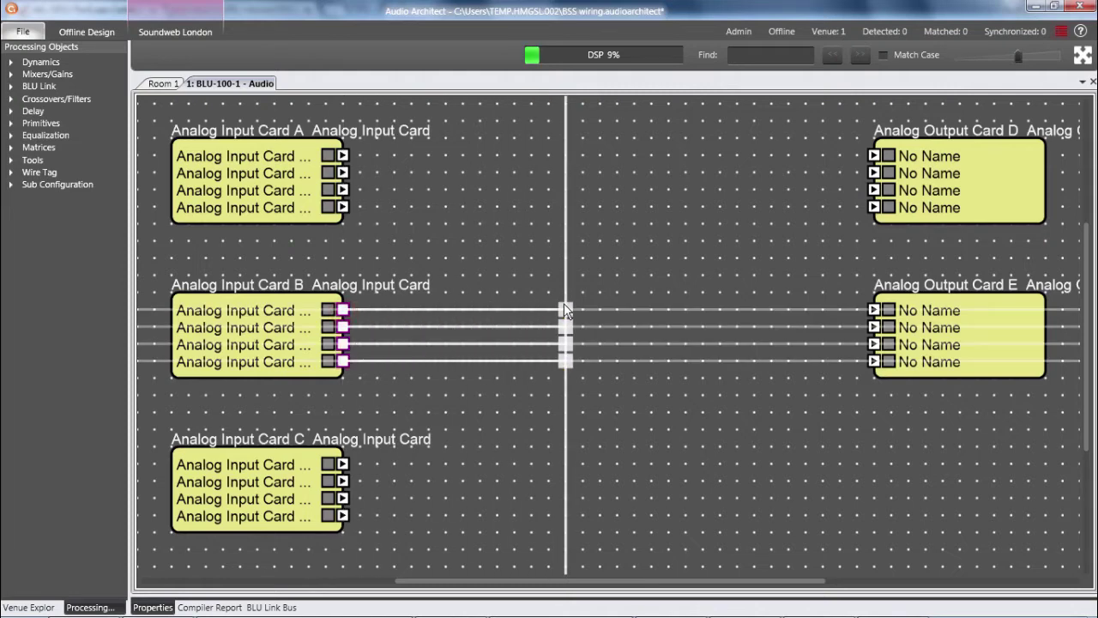
{"action": "key", "text": "Left"}
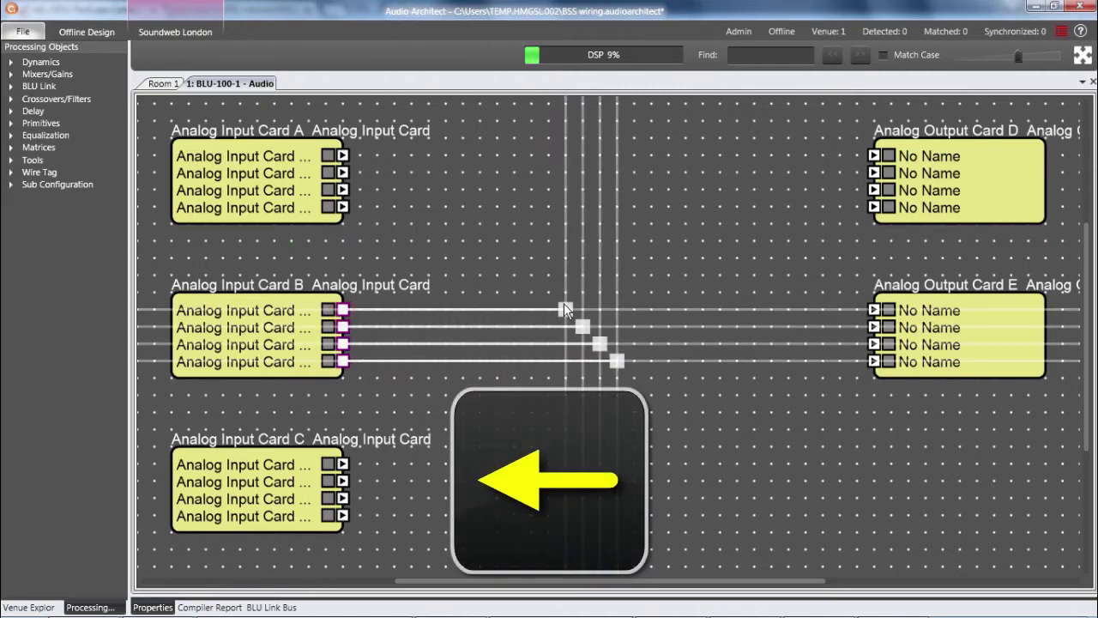
{"action": "key", "text": "Right"}
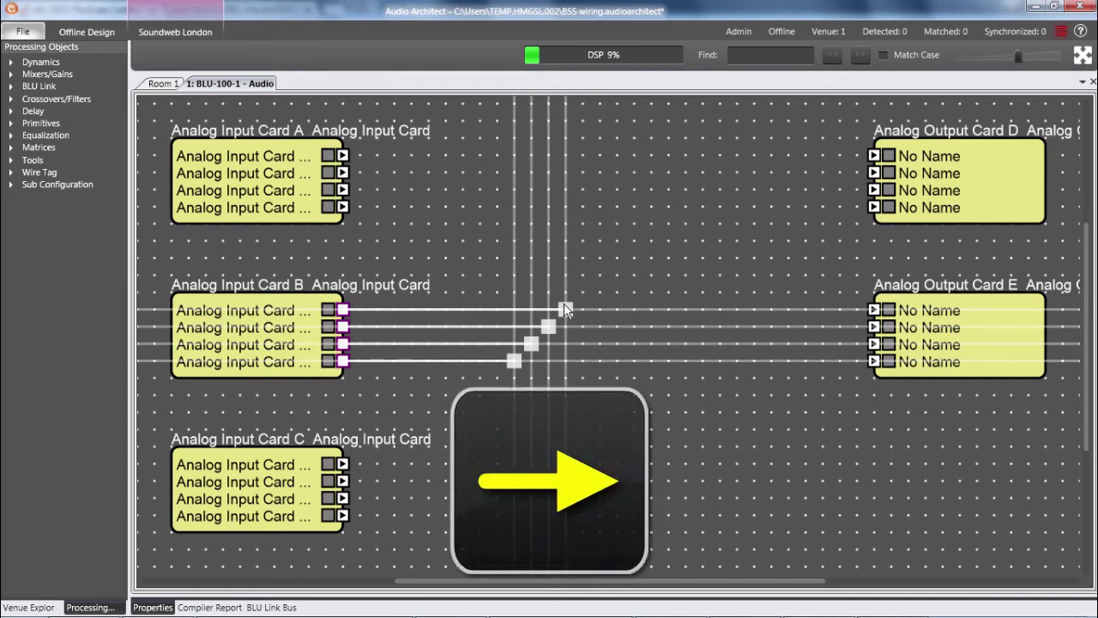
{"action": "key", "text": "Left"}
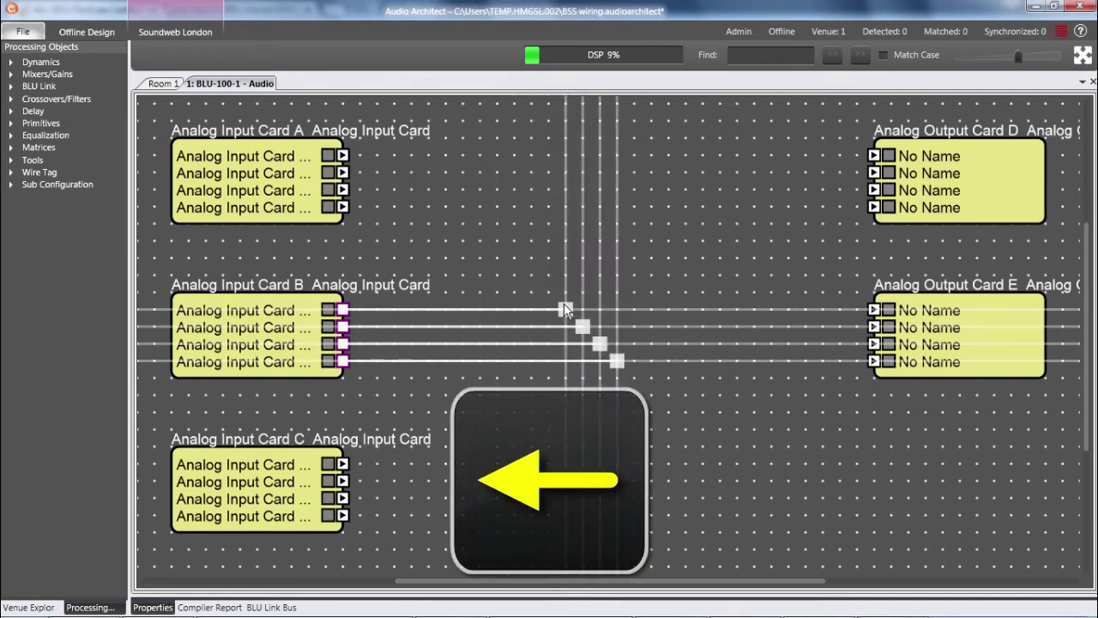
{"action": "mouse_move", "coordinate": [564, 309]}
{"action": "left_mouse_down"}
{"action": "mouse_move", "coordinate": [565, 155]}
{"action": "mouse_move", "coordinate": [875, 157]}
{"action": "left_mouse_up"}
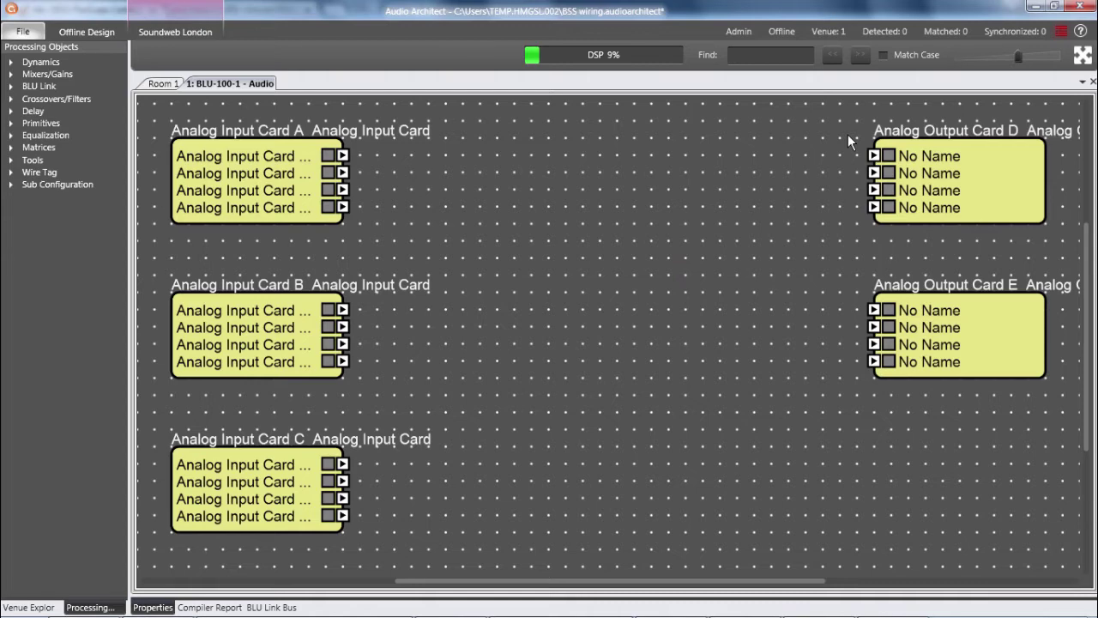
Draw a converged wire fan from Output Cards D and E inputs toward Card B, then delete it.
{"action": "left_click_drag", "start_coordinate": [848, 134], "coordinate": [887, 246]}
{"action": "left_click_drag", "start_coordinate": [875, 193], "coordinate": [580, 161]}
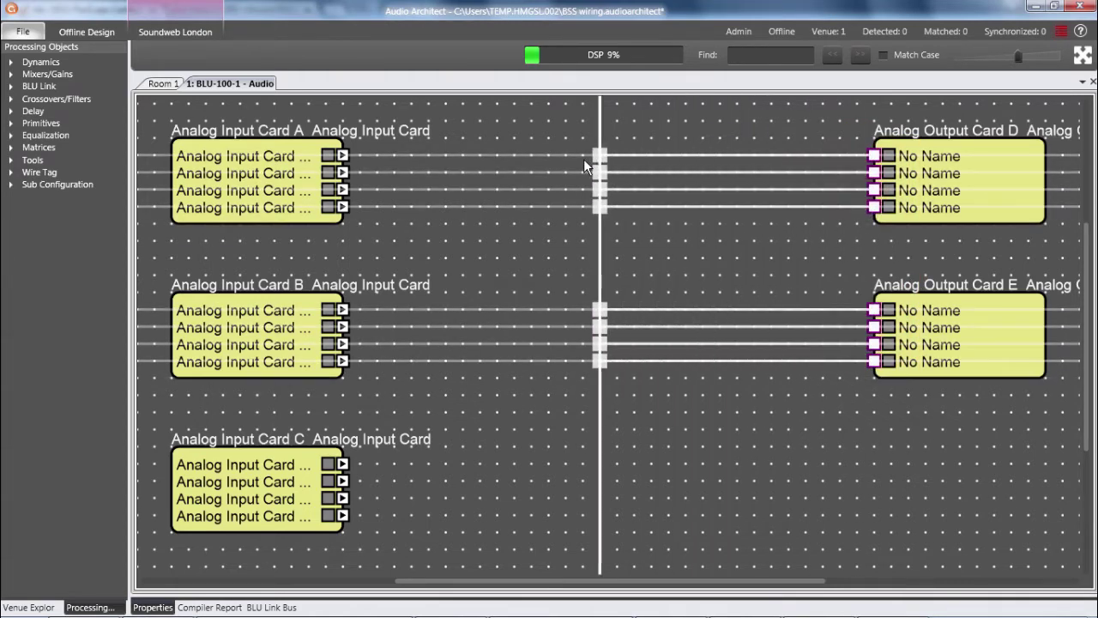
{"action": "key", "text": "c"}
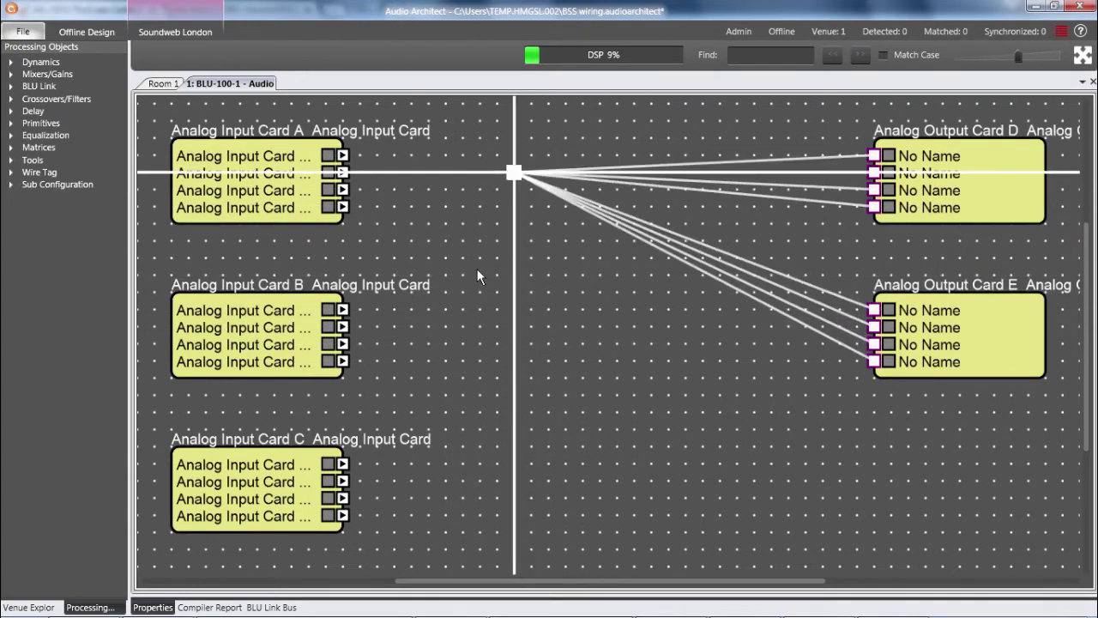
{"action": "mouse_move", "coordinate": [579, 163]}
{"action": "left_mouse_down"}
{"action": "mouse_move", "coordinate": [621, 185]}
{"action": "mouse_move", "coordinate": [357, 325]}
{"action": "mouse_move", "coordinate": [342, 309]}
{"action": "left_mouse_up"}
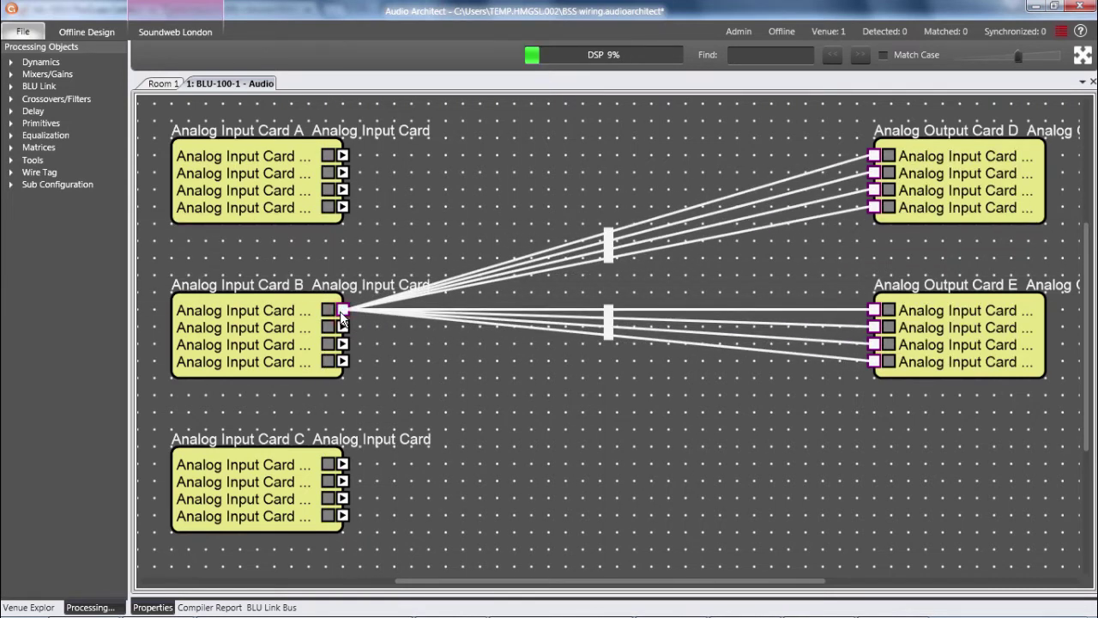
{"action": "key", "text": "Delete"}
Converge all eight outputs of Input Cards A and B onto Output Card E's first input.
{"action": "left_click_drag", "start_coordinate": [312, 120], "coordinate": [440, 397]}
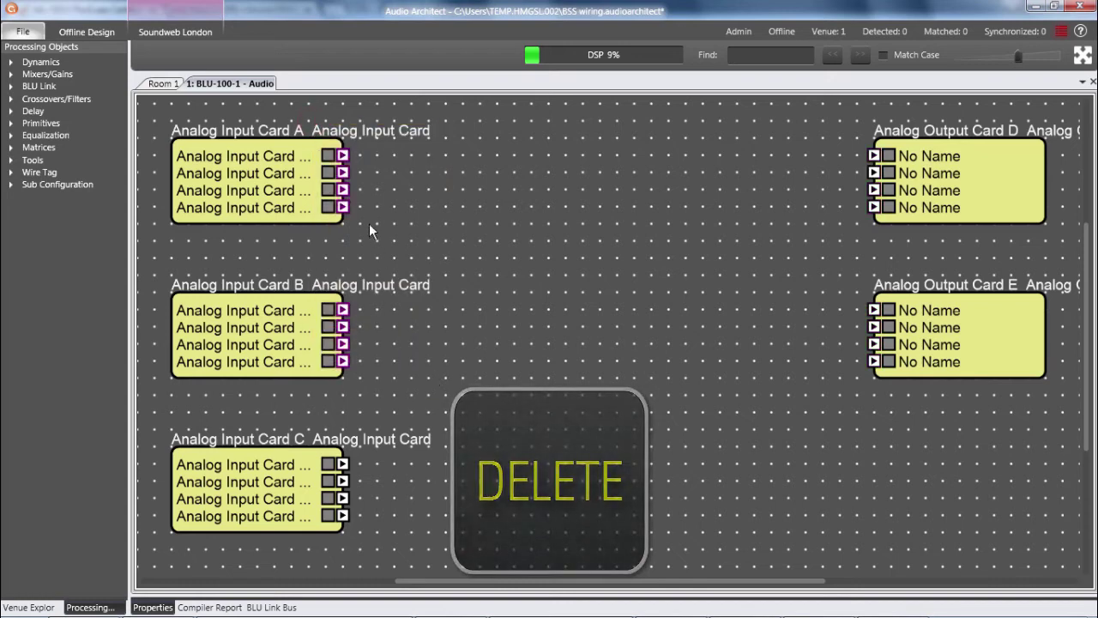
{"action": "left_click_drag", "start_coordinate": [344, 208], "coordinate": [874, 311]}
{"action": "key", "text": "c"}
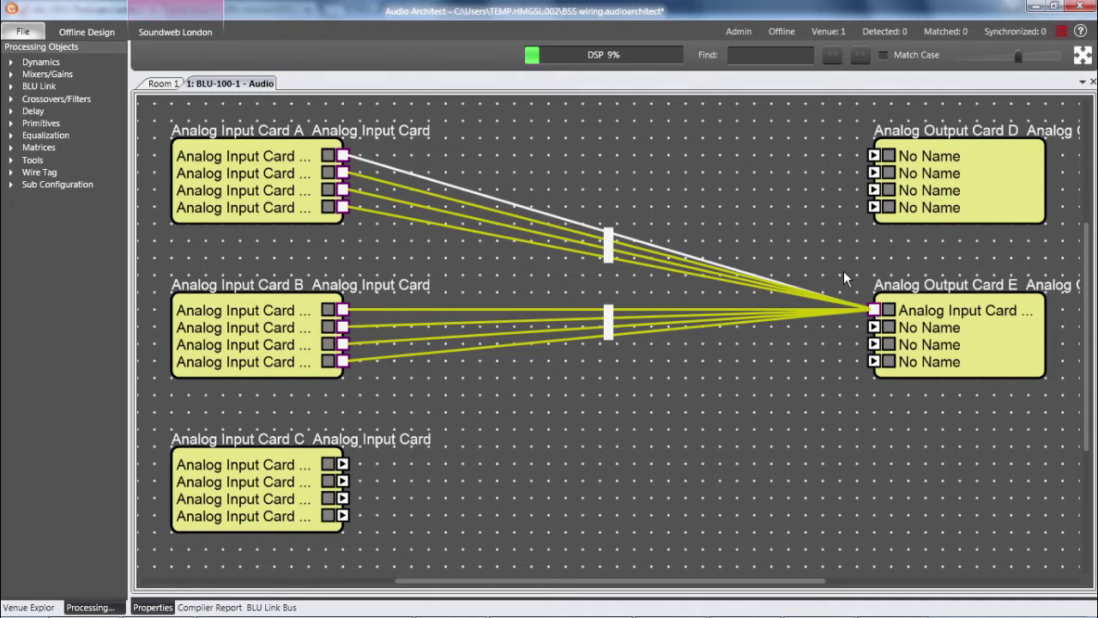
Delete the merged wires, then run an eight-channel wire from Card B to Cards D and E.
{"action": "key", "text": "Delete"}
{"action": "left_click", "coordinate": [663, 268]}
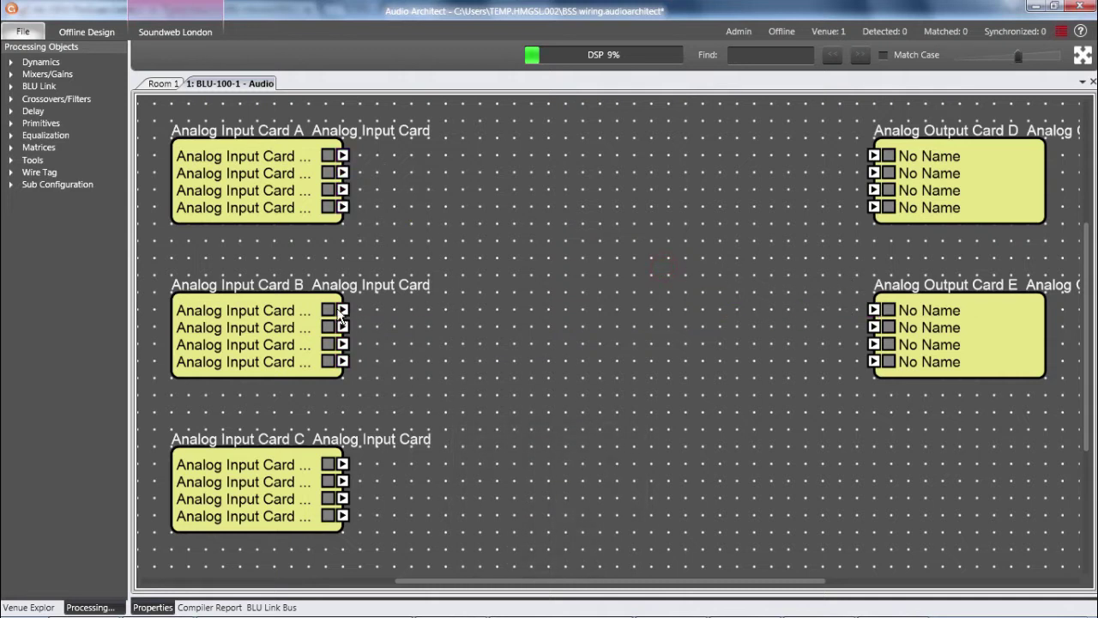
{"action": "left_click", "coordinate": [342, 311]}
{"action": "left_click", "coordinate": [531, 310]}
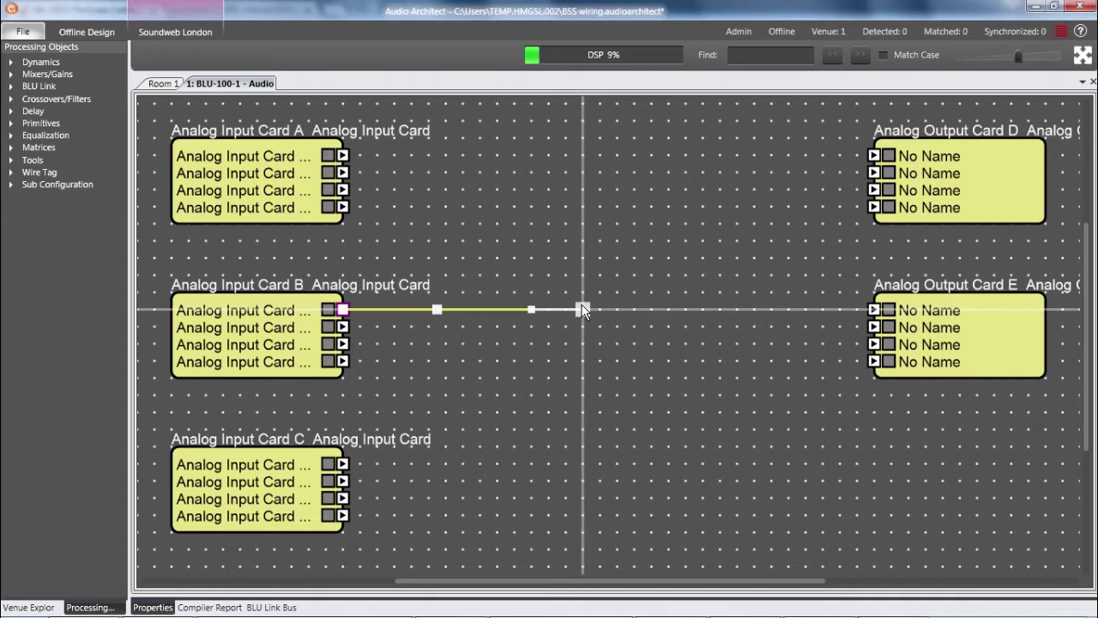
{"action": "key", "text": "8"}
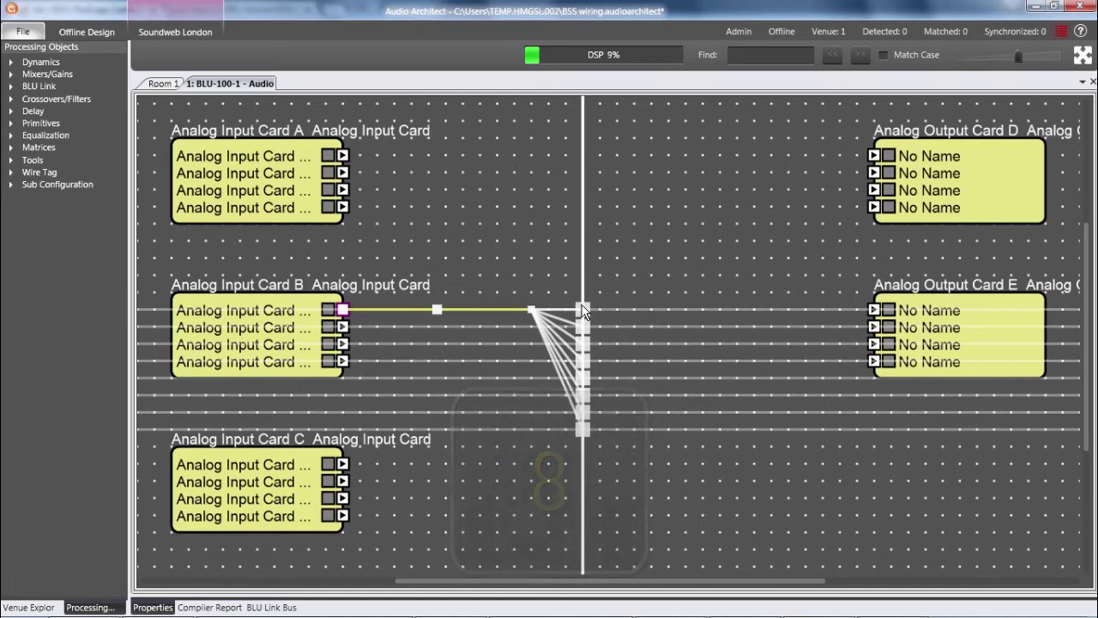
{"action": "left_click_drag", "start_coordinate": [582, 310], "coordinate": [873, 157]}
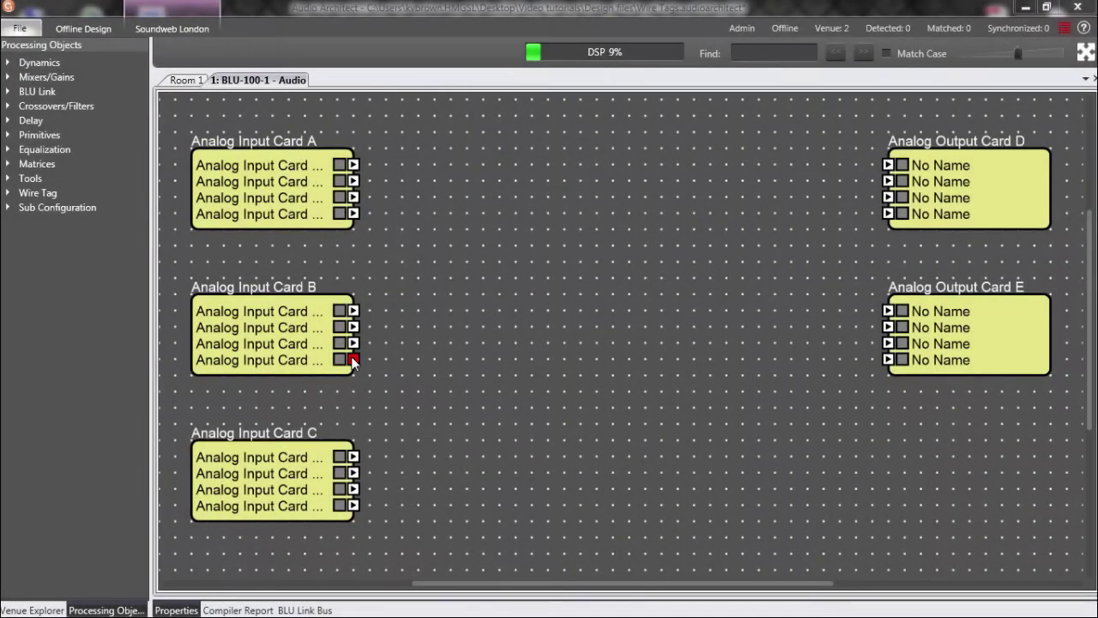
Wire Card B's fourth output to Card E's fourth input and convert it into wire tags.
{"action": "left_click_drag", "start_coordinate": [352, 359], "coordinate": [888, 359]}
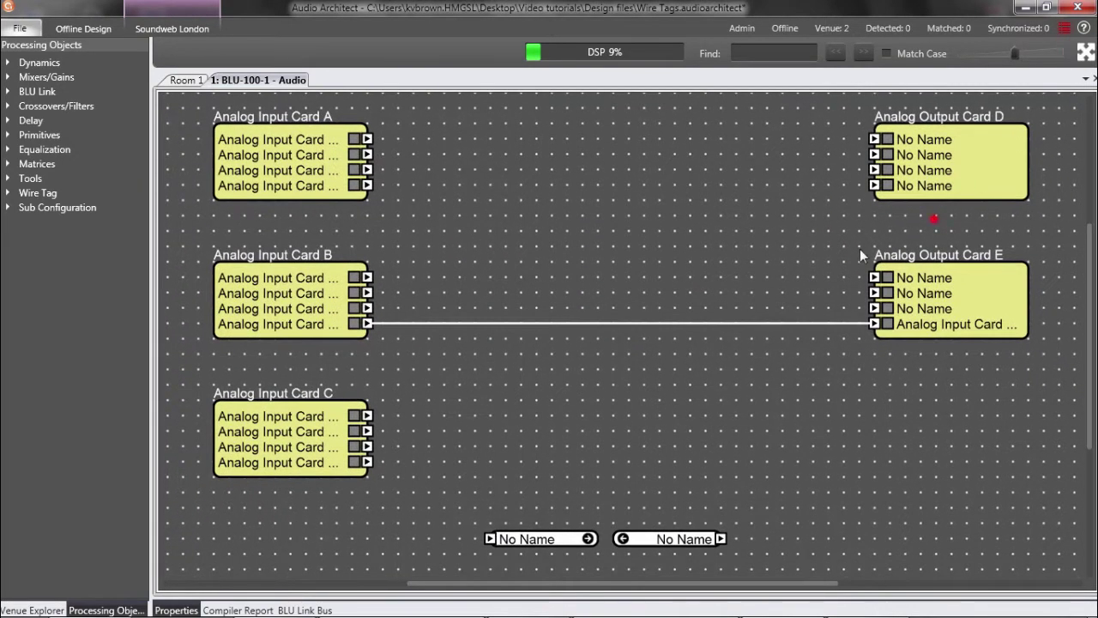
{"action": "left_click_drag", "start_coordinate": [796, 266], "coordinate": [300, 360]}
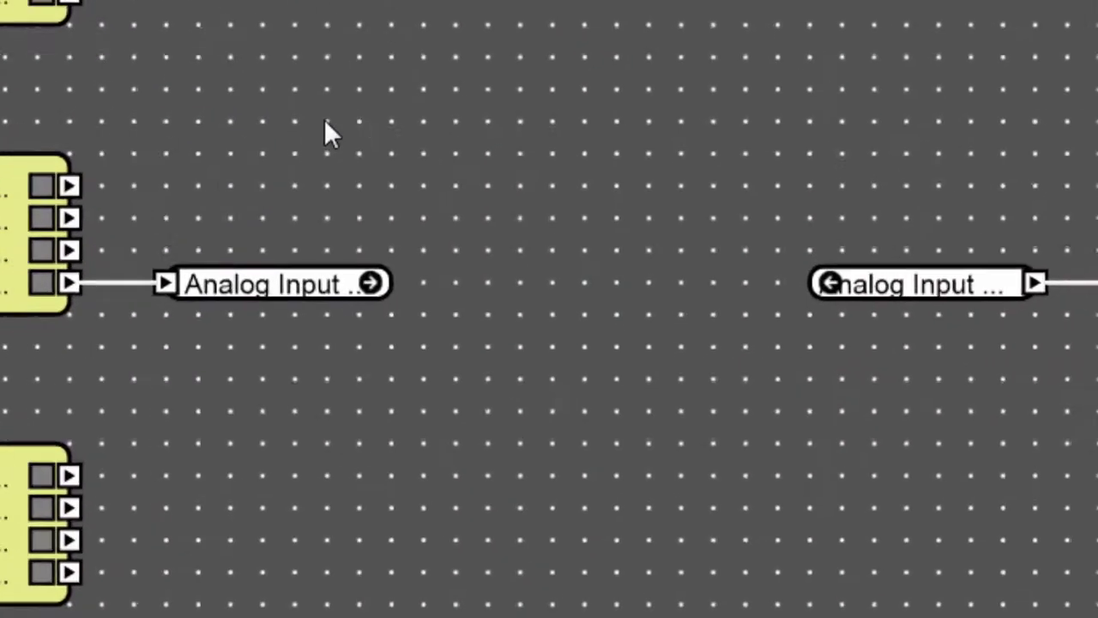
Add a new wire tag pair and identify which No Name tags are linked.
{"action": "right_click", "coordinate": [220, 19]}
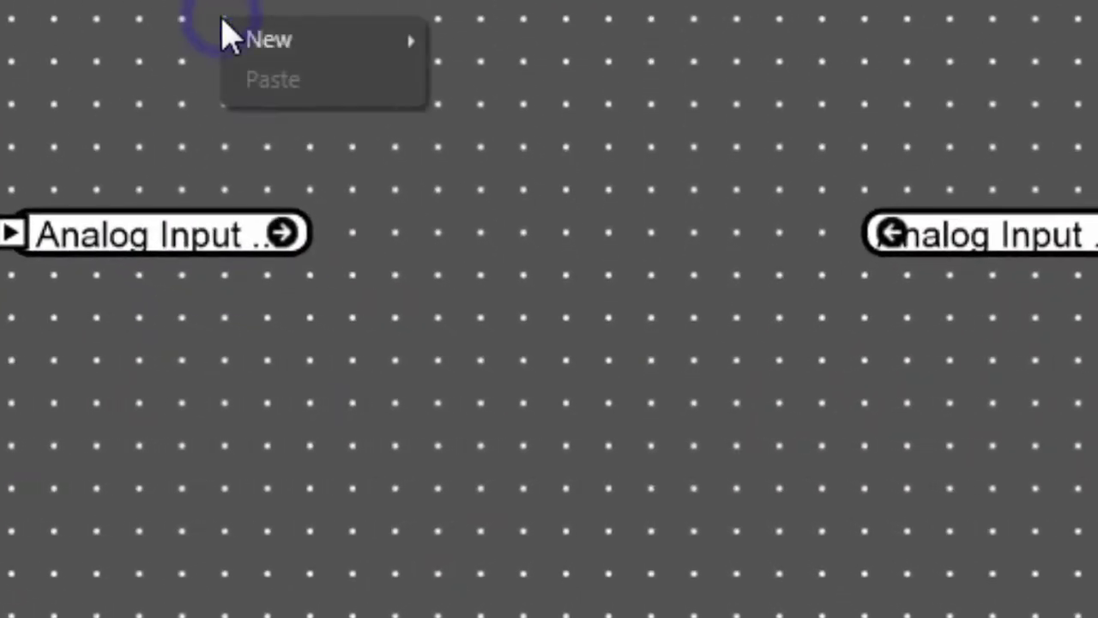
{"action": "mouse_move", "coordinate": [283, 39]}
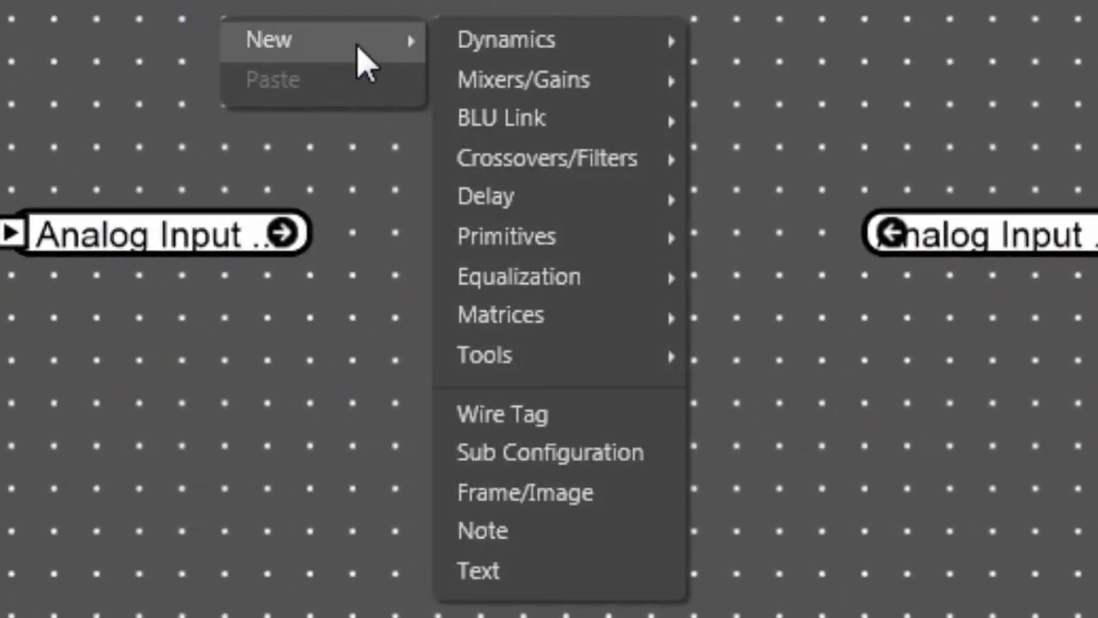
{"action": "left_click", "coordinate": [599, 420]}
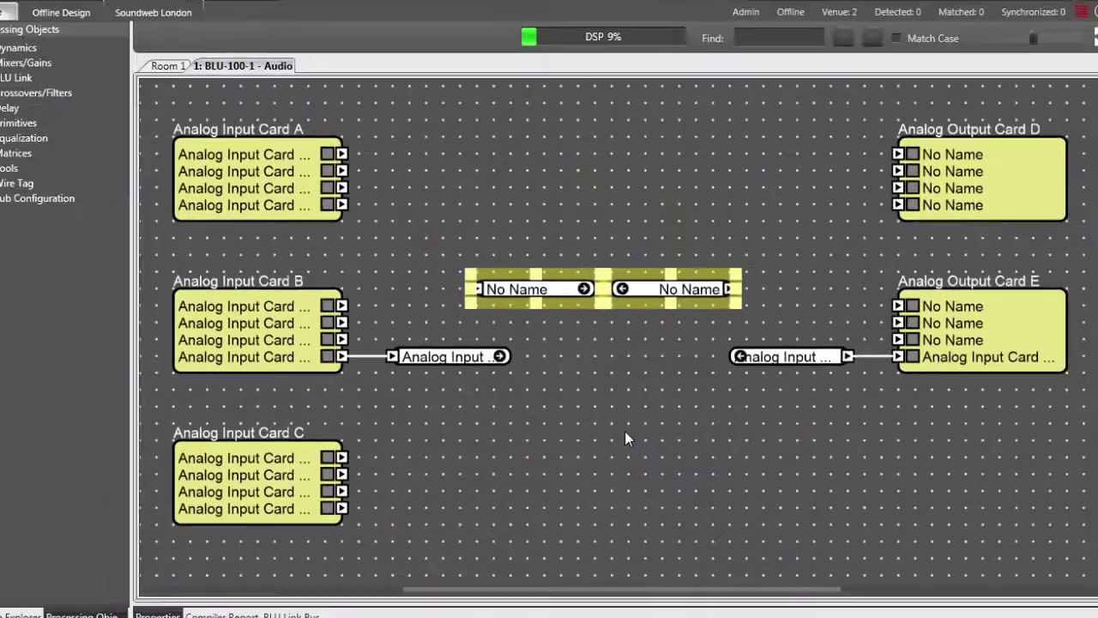
{"action": "left_click", "coordinate": [625, 431]}
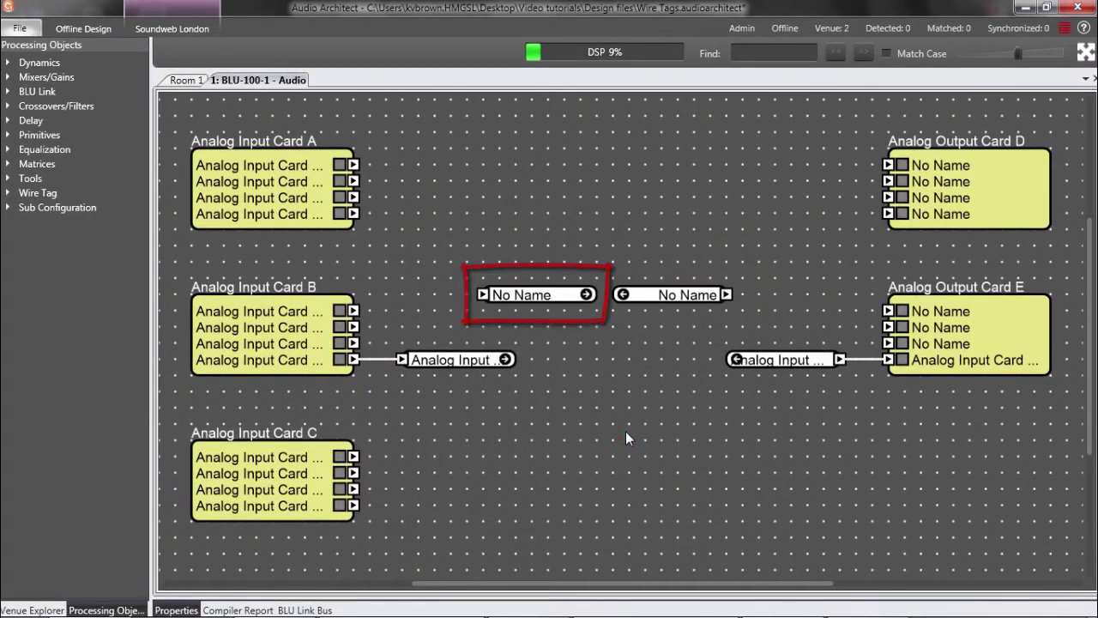
{"action": "left_click", "coordinate": [799, 360]}
{"action": "left_click", "coordinate": [694, 298]}
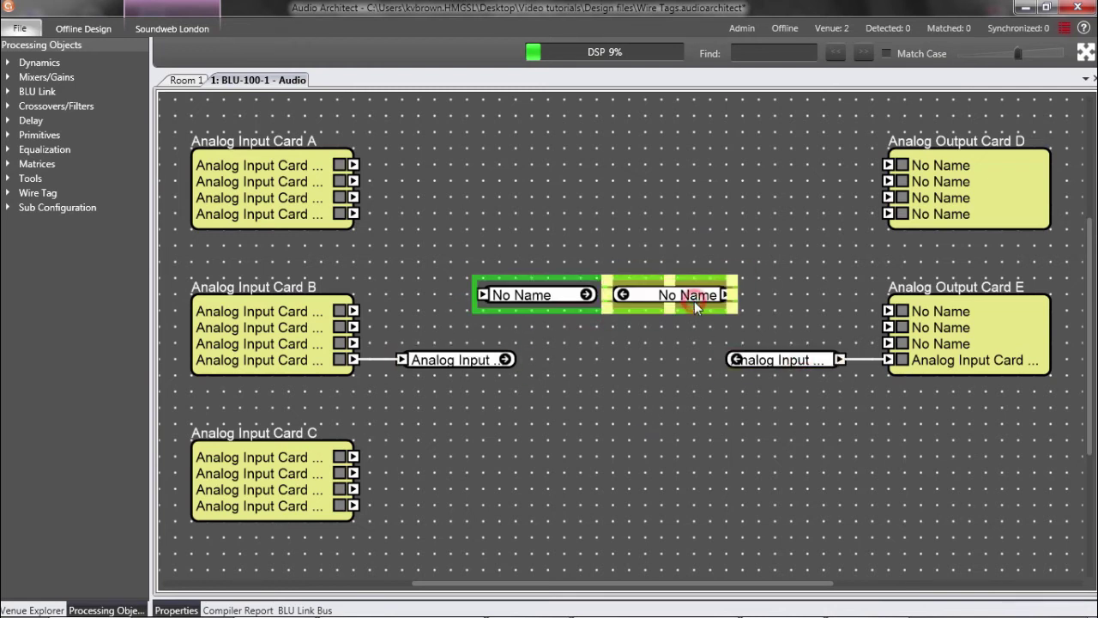
{"action": "left_click", "coordinate": [755, 346]}
{"action": "left_click", "coordinate": [683, 296]}
{"action": "left_click", "coordinate": [468, 360]}
{"action": "left_click", "coordinate": [551, 294]}
{"action": "left_click", "coordinate": [468, 357]}
{"action": "left_click", "coordinate": [525, 298]}
Wire Card C's first output and Card D's fourth input to the new tags, each beside its card.
{"action": "left_click_drag", "start_coordinate": [888, 213], "coordinate": [726, 295]}
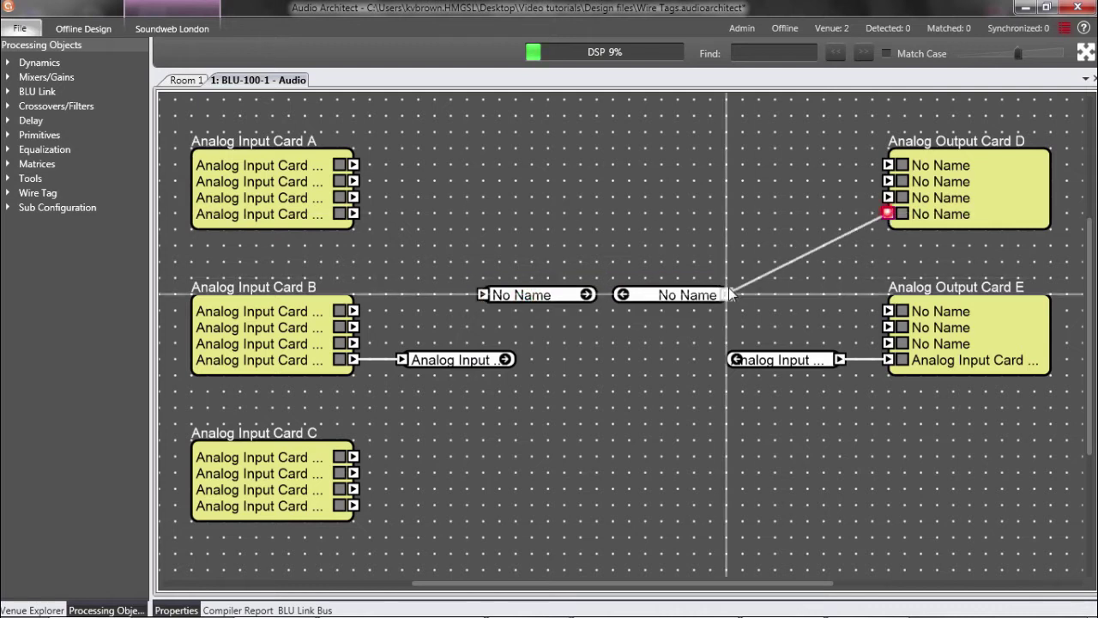
{"action": "left_click_drag", "start_coordinate": [483, 294], "coordinate": [354, 456]}
{"action": "left_click_drag", "start_coordinate": [553, 295], "coordinate": [472, 461]}
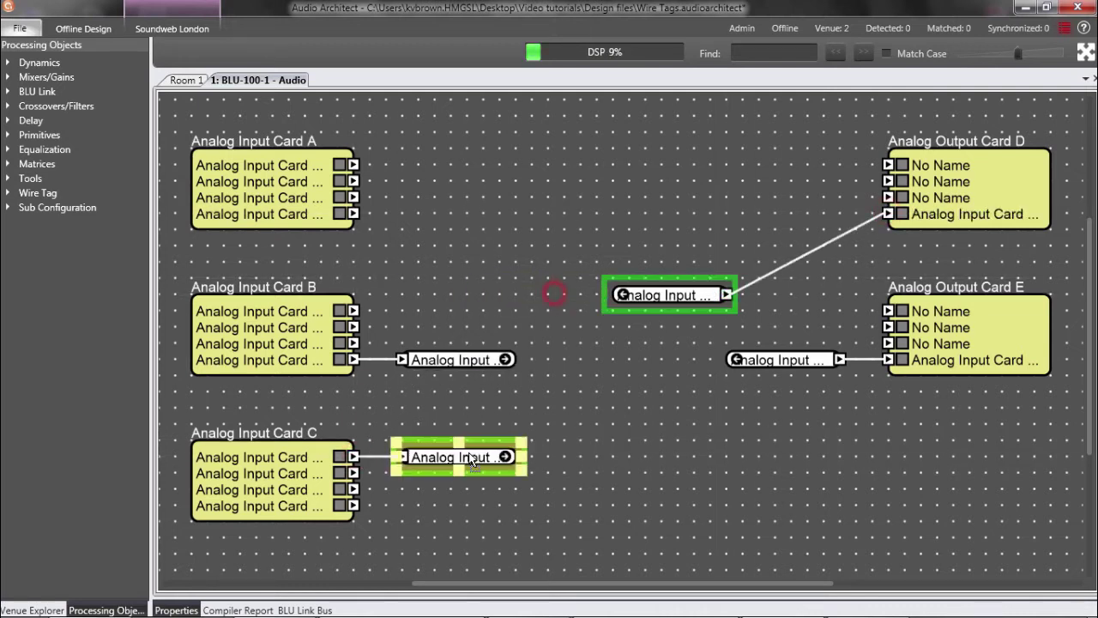
{"action": "left_click_drag", "start_coordinate": [675, 298], "coordinate": [791, 218]}
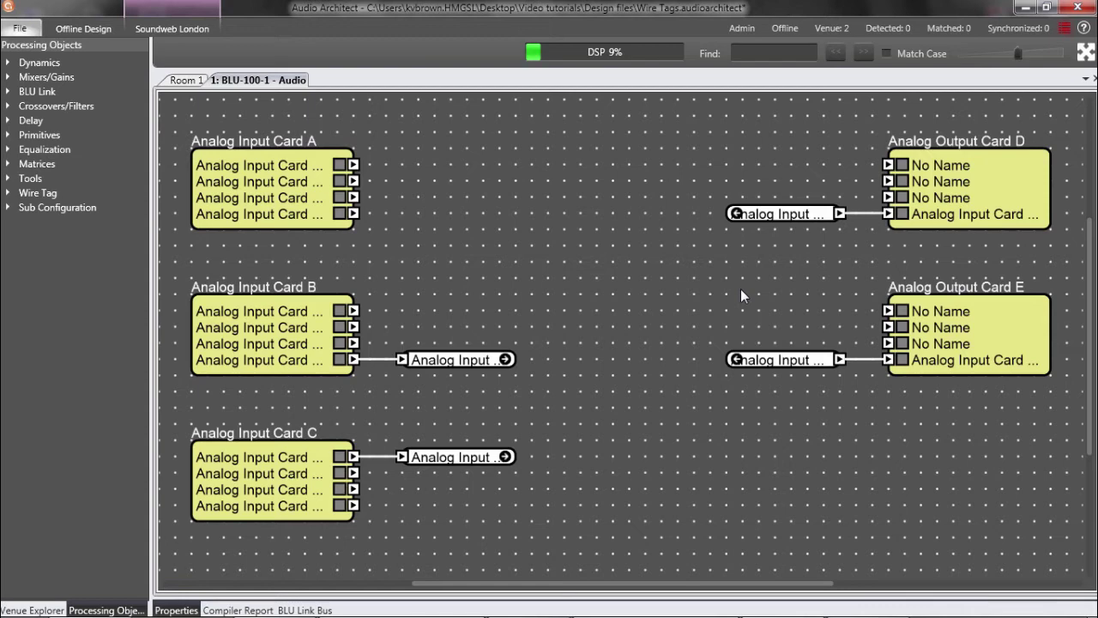
Show the properties panel and colour the Card C wire tag pair orange.
{"action": "scroll", "coordinate": [740, 284], "scroll_direction": "down", "scroll_amount": 3}
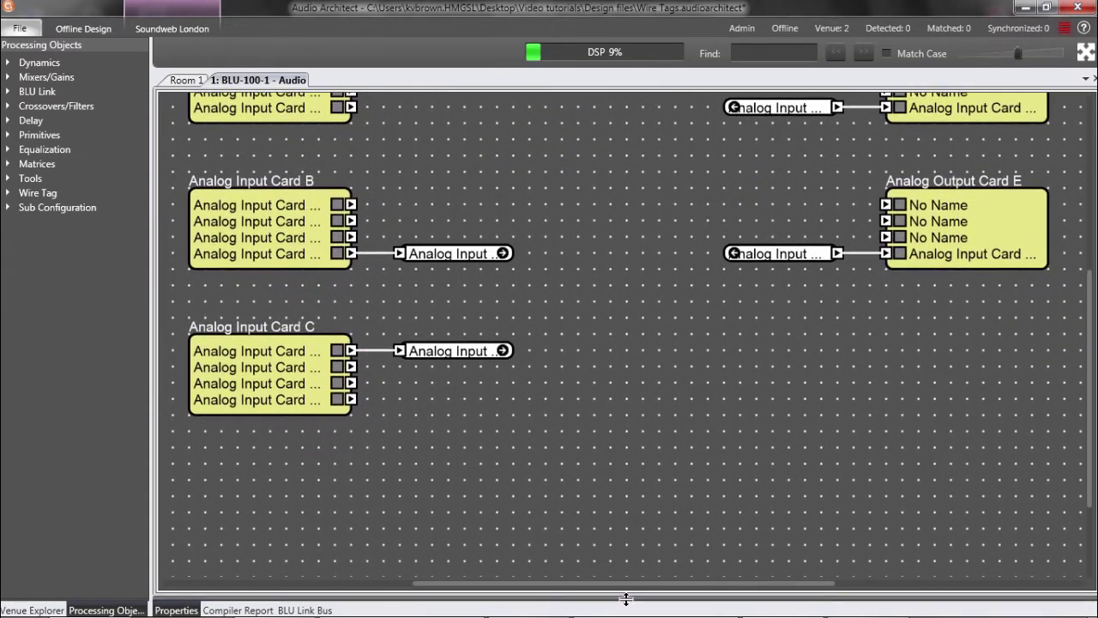
{"action": "left_click_drag", "start_coordinate": [618, 594], "coordinate": [626, 420]}
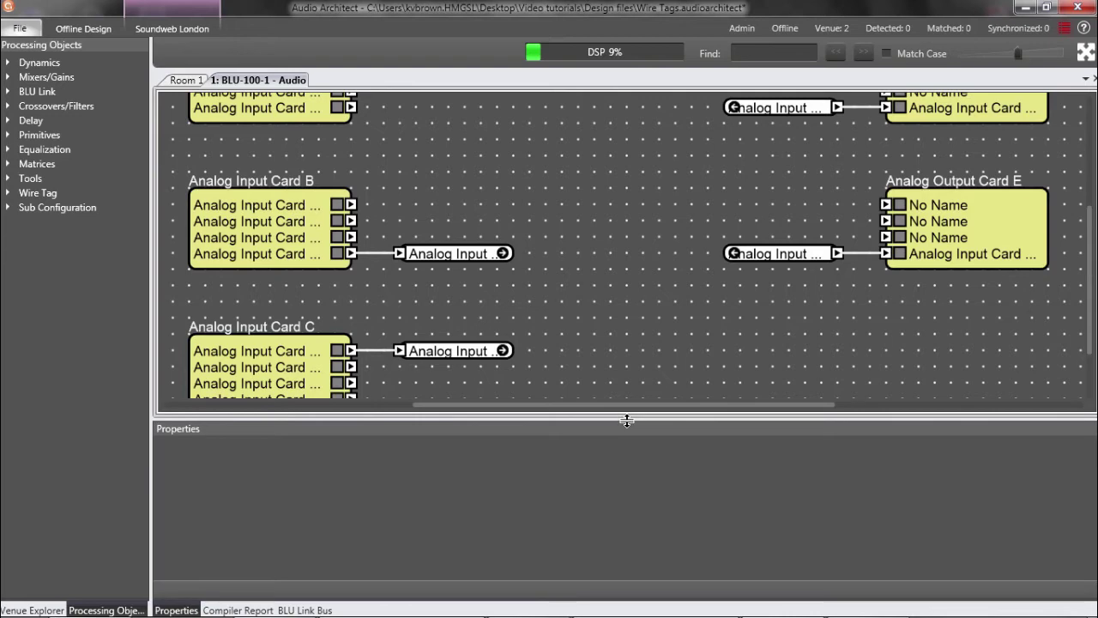
{"action": "left_click", "coordinate": [469, 355]}
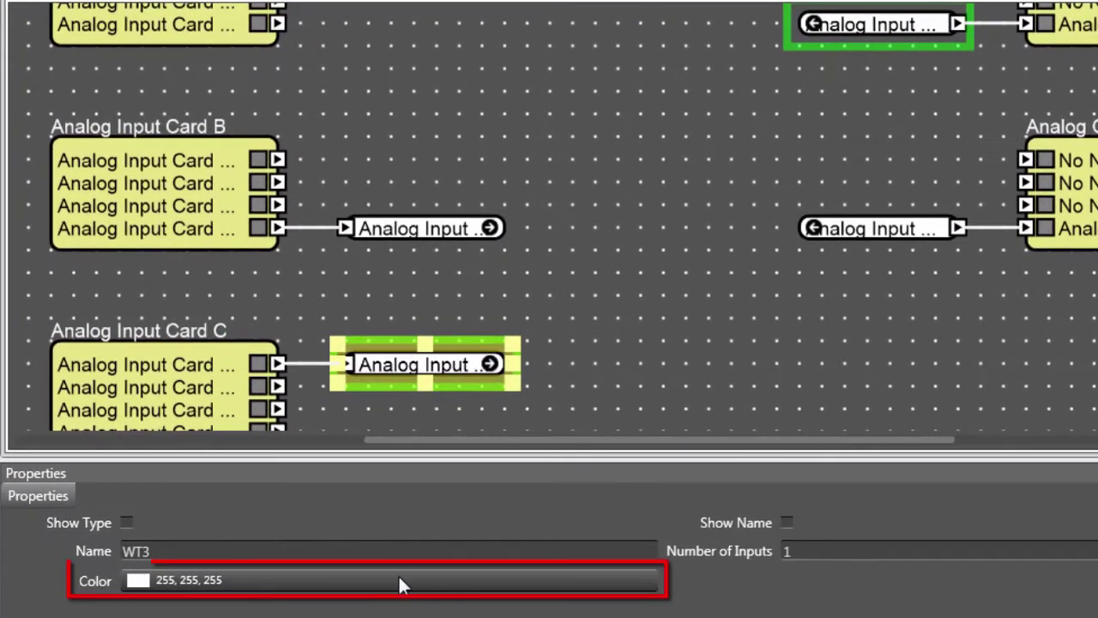
{"action": "left_click", "coordinate": [400, 584]}
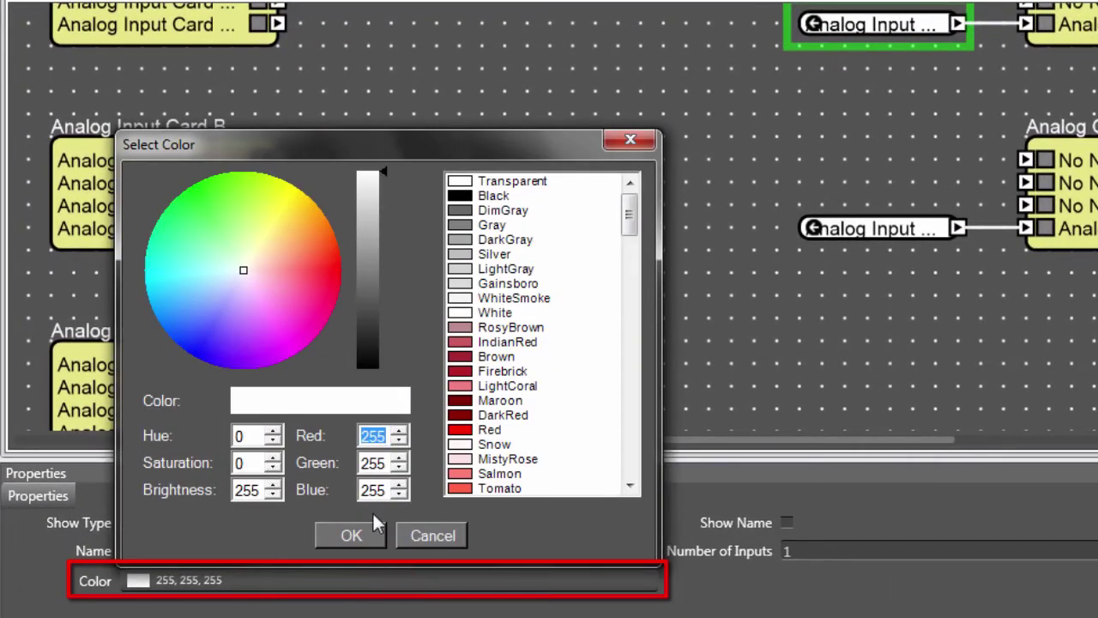
{"action": "left_click_drag", "start_coordinate": [262, 256], "coordinate": [330, 214]}
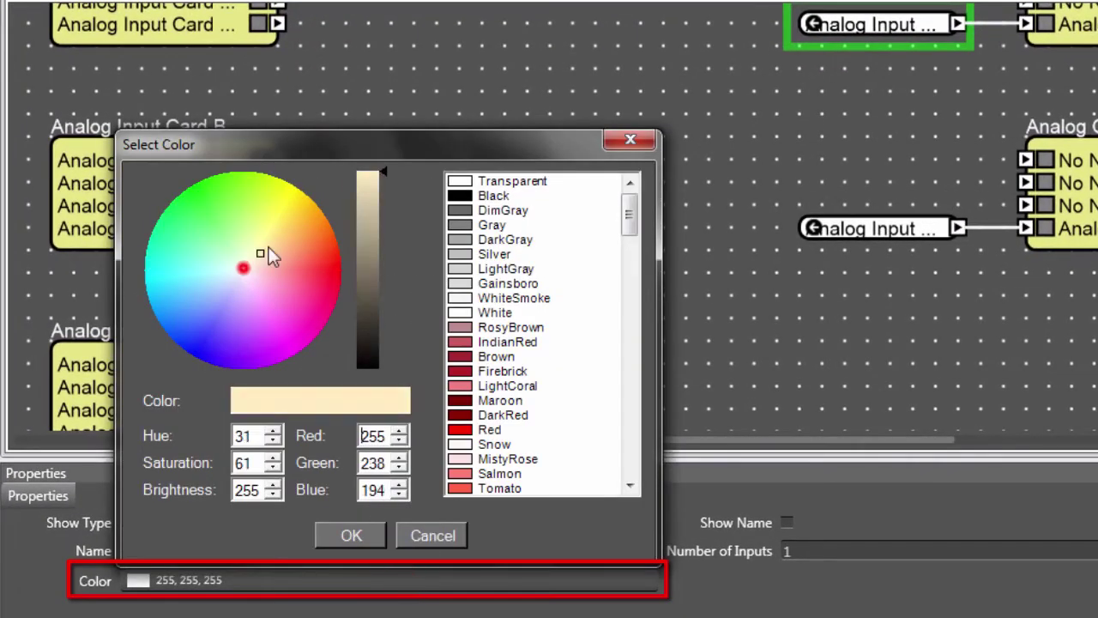
{"action": "left_click", "coordinate": [352, 536]}
Colour the Card B wire tag pair blue.
{"action": "left_click", "coordinate": [439, 231]}
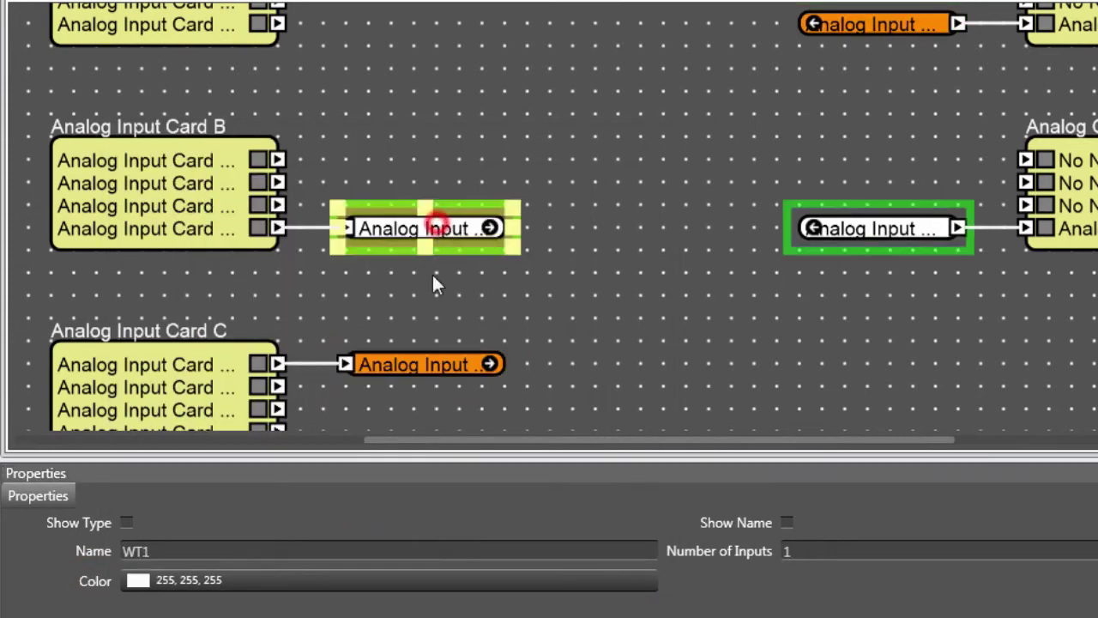
{"action": "left_click", "coordinate": [412, 578]}
{"action": "left_click", "coordinate": [238, 293]}
{"action": "left_click_drag", "start_coordinate": [221, 317], "coordinate": [175, 380]}
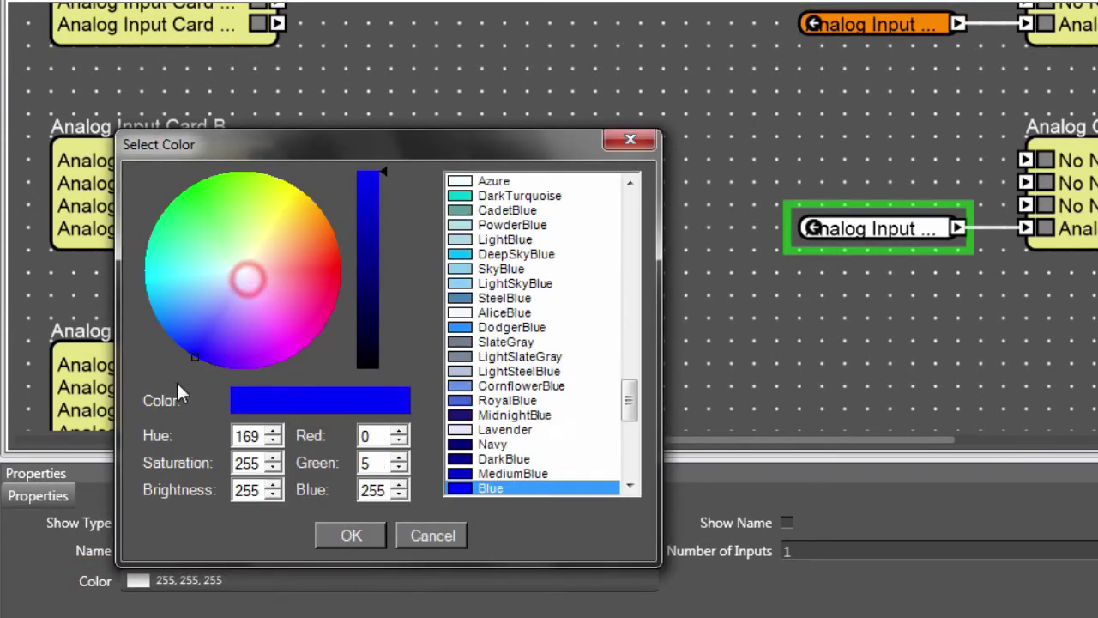
{"action": "left_click", "coordinate": [351, 534]}
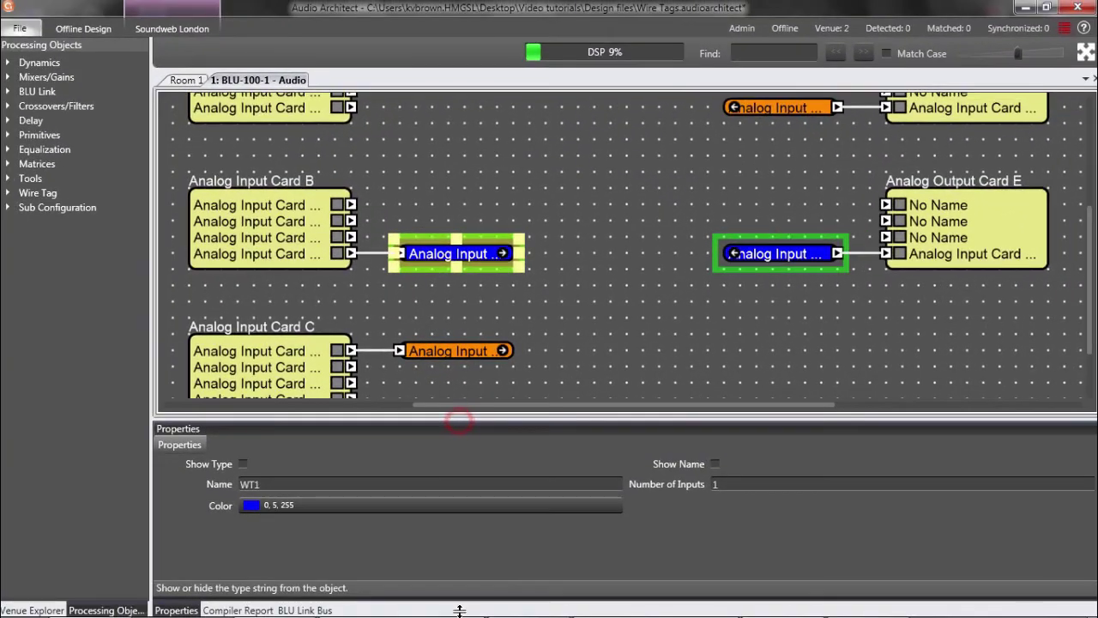
Move Output Card E and its blue wire tag far away from the other cards.
{"action": "left_click", "coordinate": [609, 472]}
{"action": "scroll", "coordinate": [928, 149], "scroll_direction": "up", "scroll_amount": 1}
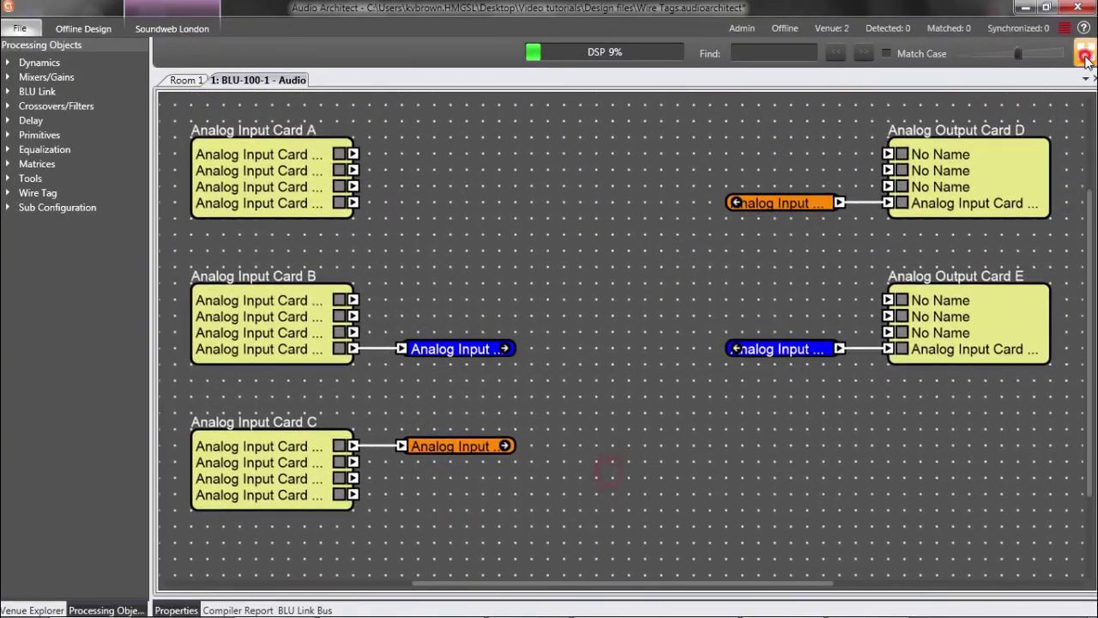
{"action": "left_click_drag", "start_coordinate": [1072, 402], "coordinate": [765, 324]}
{"action": "scroll", "coordinate": [388, 373], "scroll_direction": "up", "scroll_amount": 3}
{"action": "scroll", "coordinate": [389, 373], "scroll_direction": "right", "scroll_amount": 8}
{"action": "left_click_drag", "start_coordinate": [389, 373], "coordinate": [826, 241]}
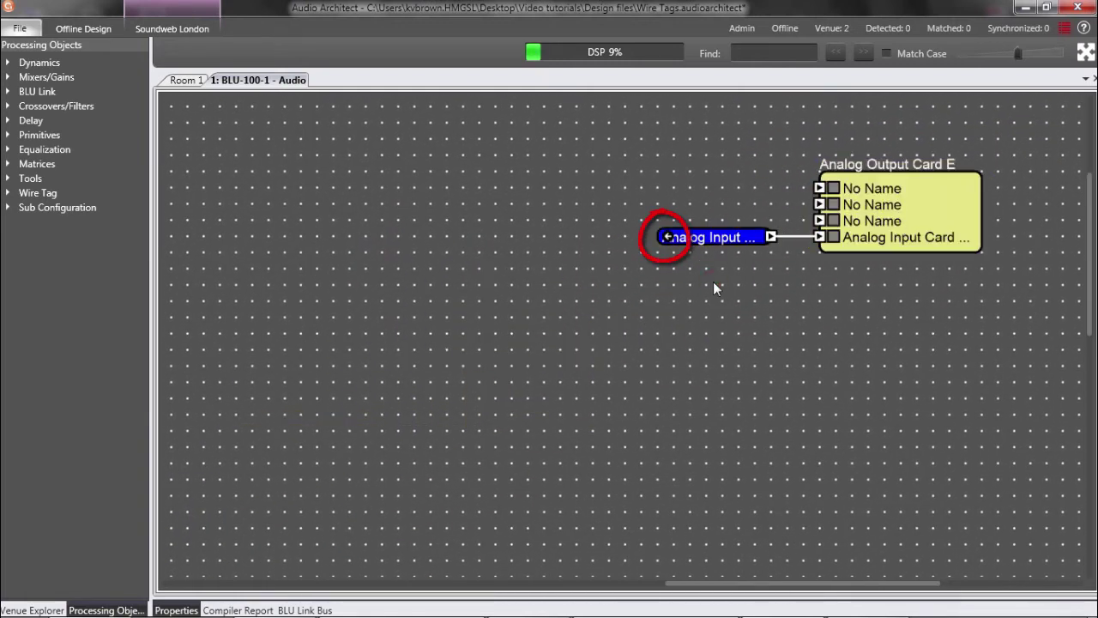
Jump back and forth between the paired blue tags, then zoom out to the whole diagram.
{"action": "double_click", "coordinate": [668, 239]}
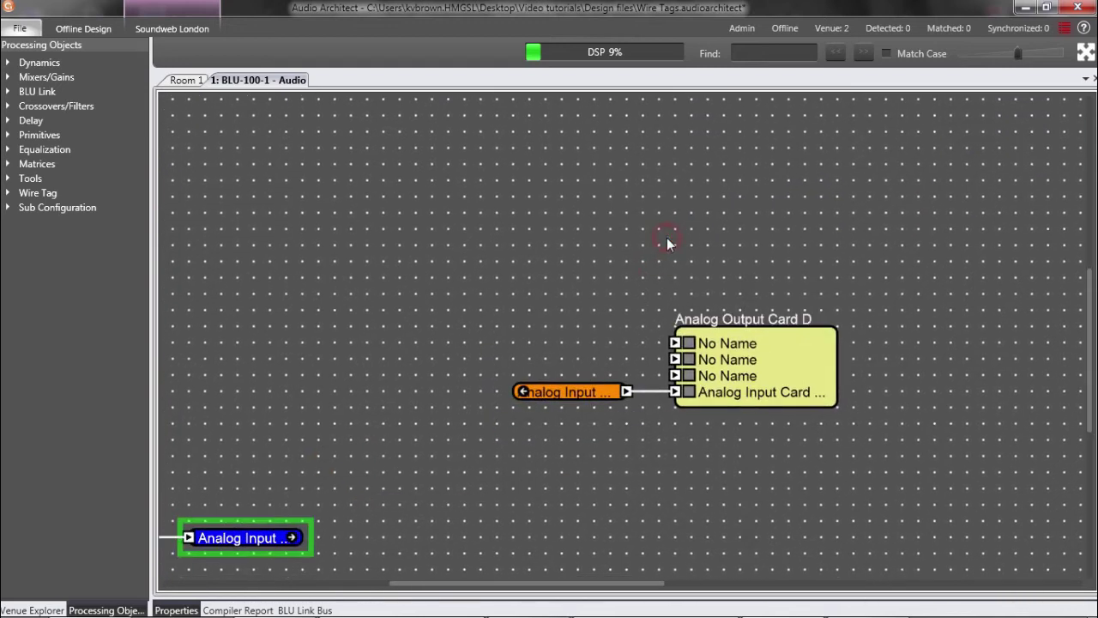
{"action": "double_click", "coordinate": [289, 537]}
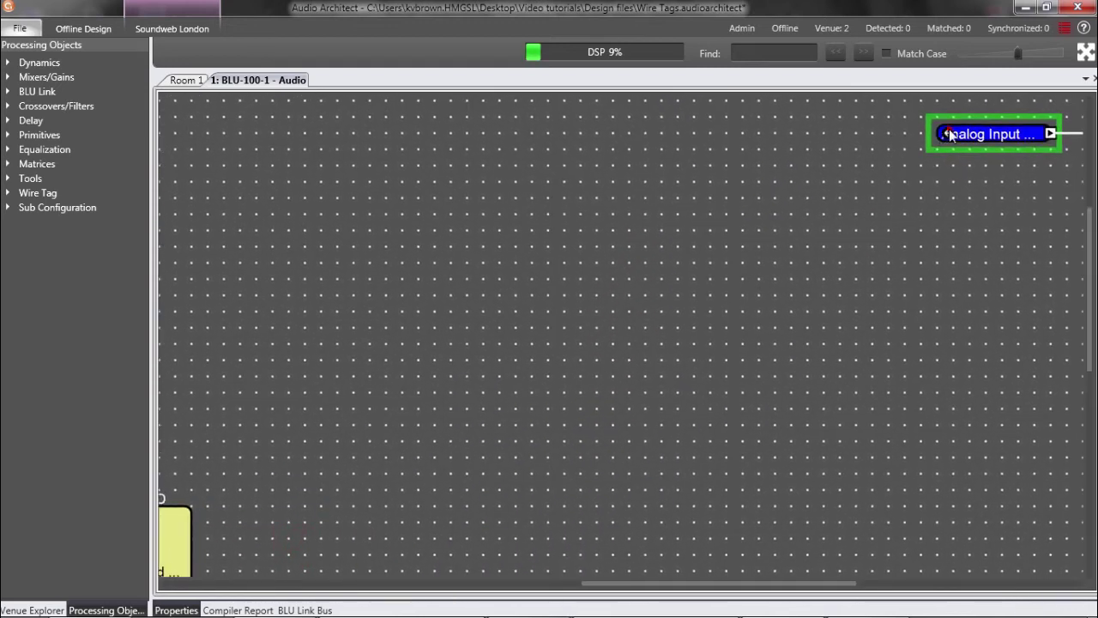
{"action": "double_click", "coordinate": [950, 134]}
{"action": "double_click", "coordinate": [294, 538]}
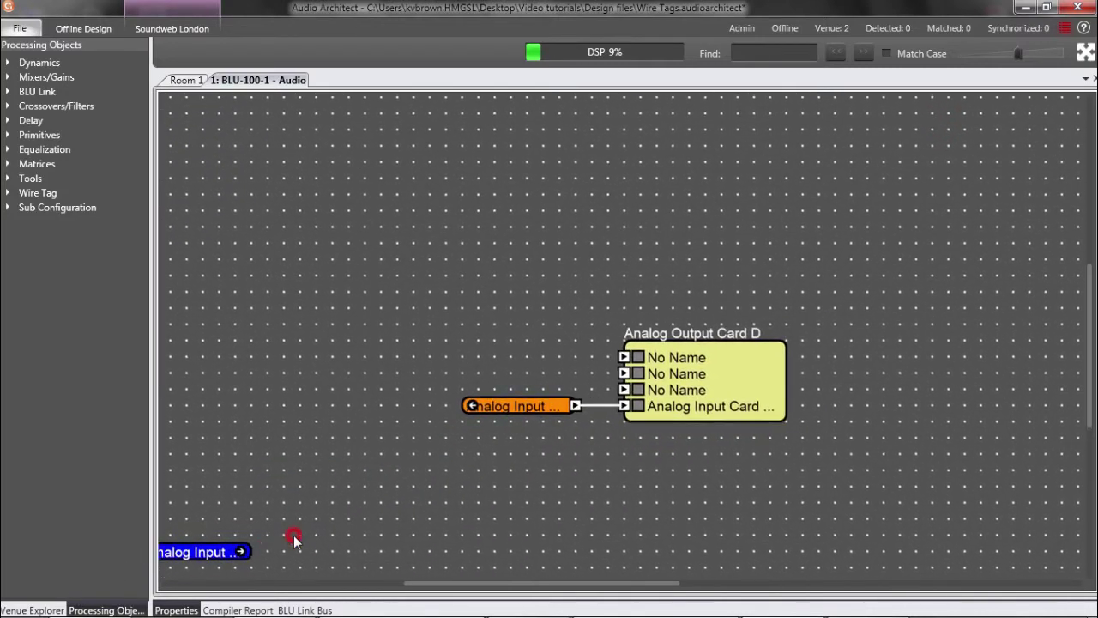
{"action": "left_click", "coordinate": [1086, 53]}
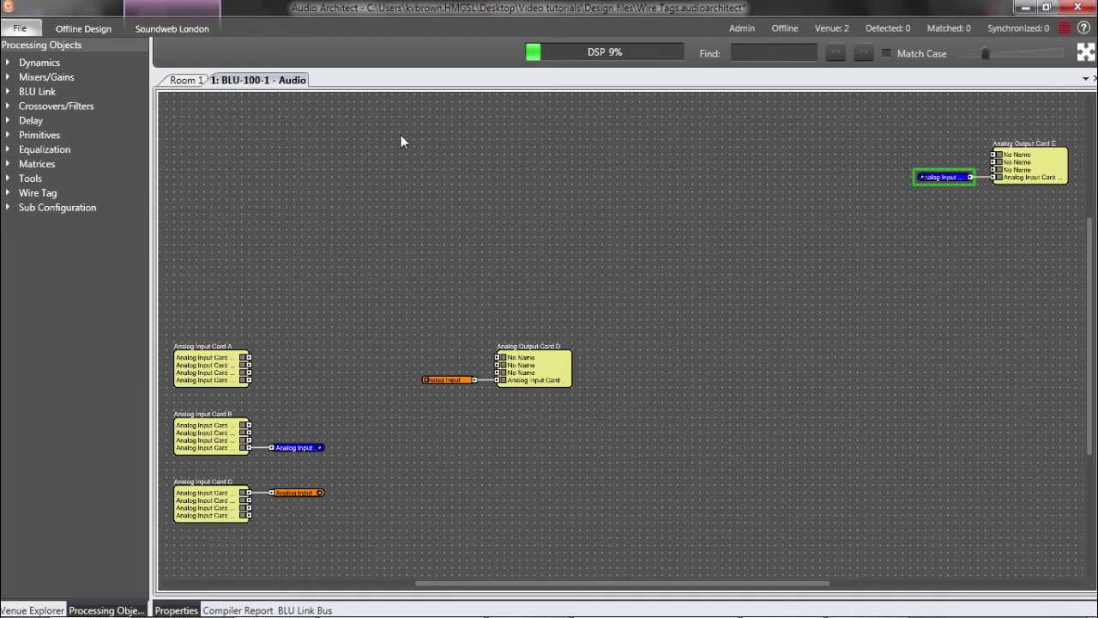
Visit the Room 1 rack layout, return to the BLU-100-1 audio diagram, and select the lower cards.
{"action": "left_click", "coordinate": [185, 80]}
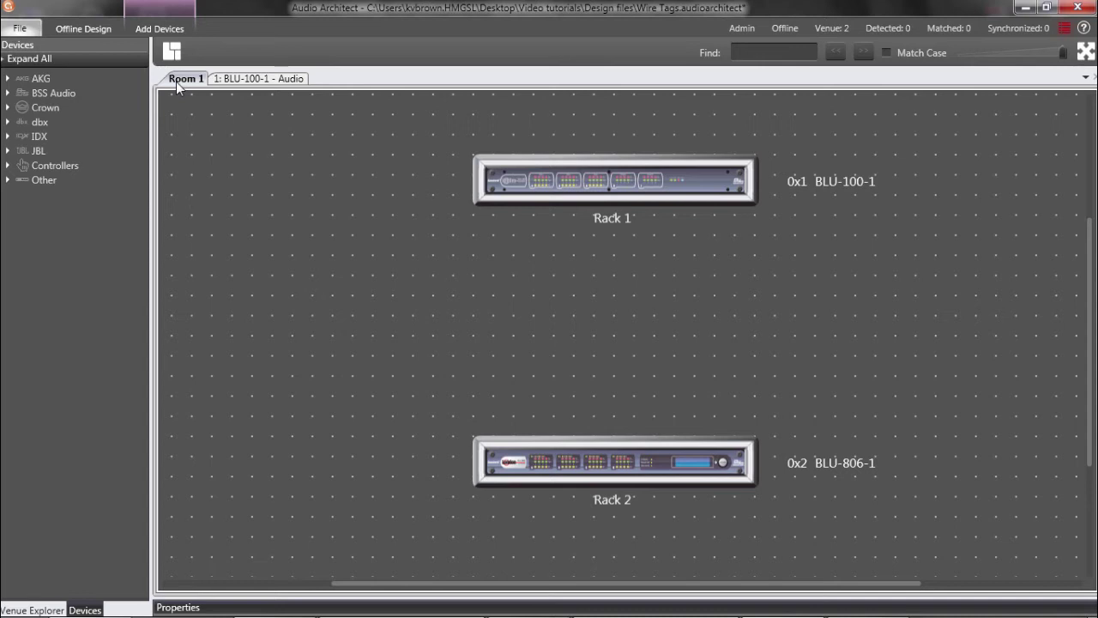
{"action": "left_click", "coordinate": [257, 80]}
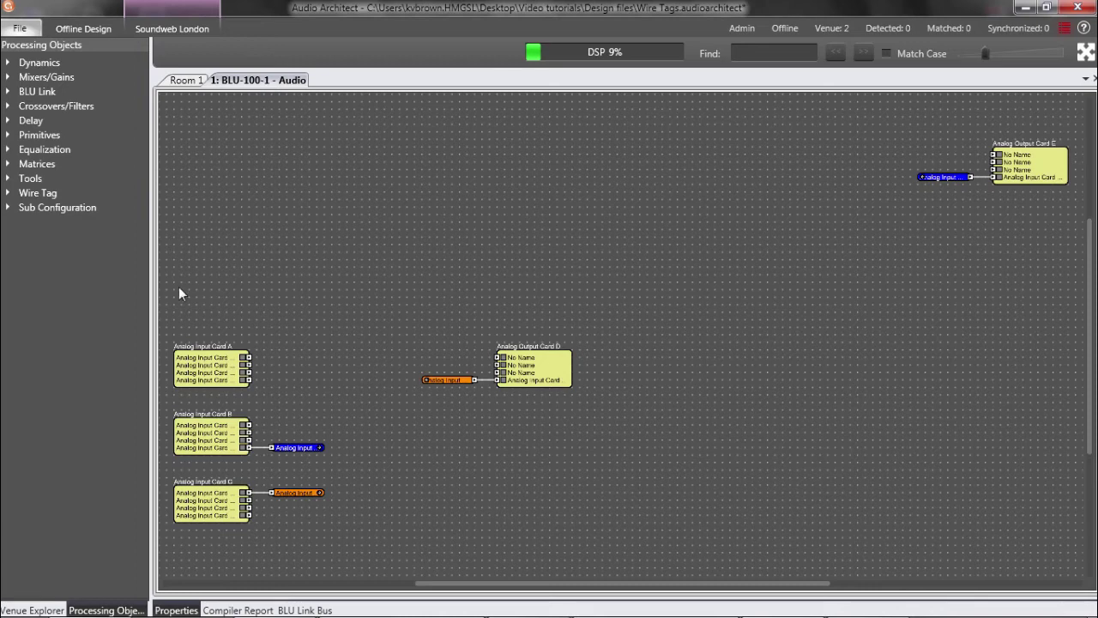
{"action": "left_click_drag", "start_coordinate": [171, 536], "coordinate": [596, 306]}
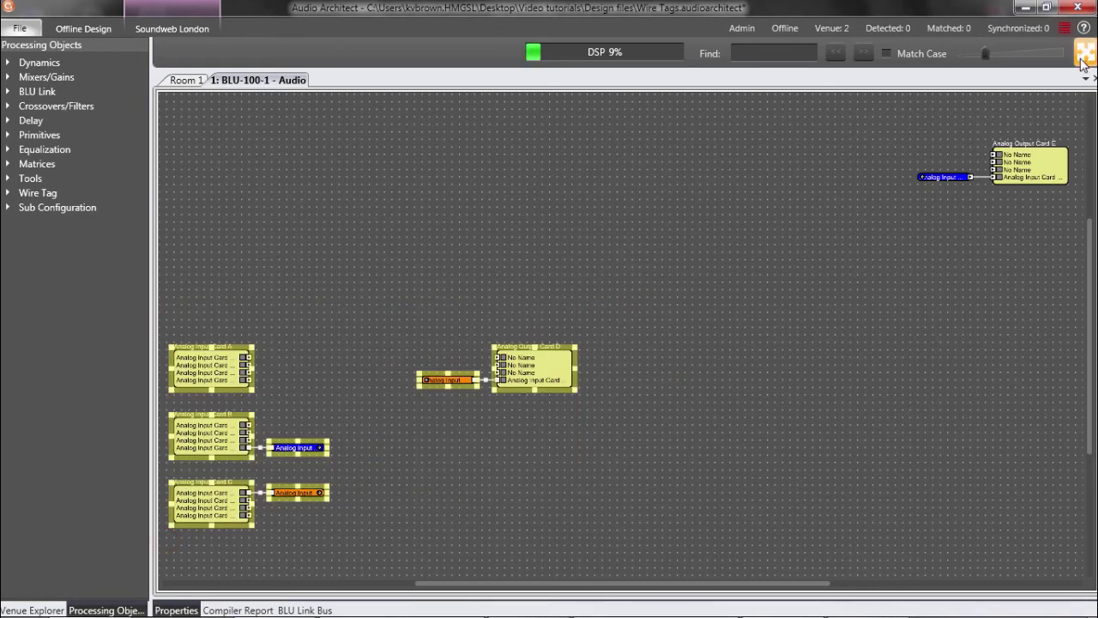
Create a second end tag for the orange Card C wire tag.
{"action": "left_click", "coordinate": [1084, 54]}
{"action": "left_click", "coordinate": [1013, 106]}
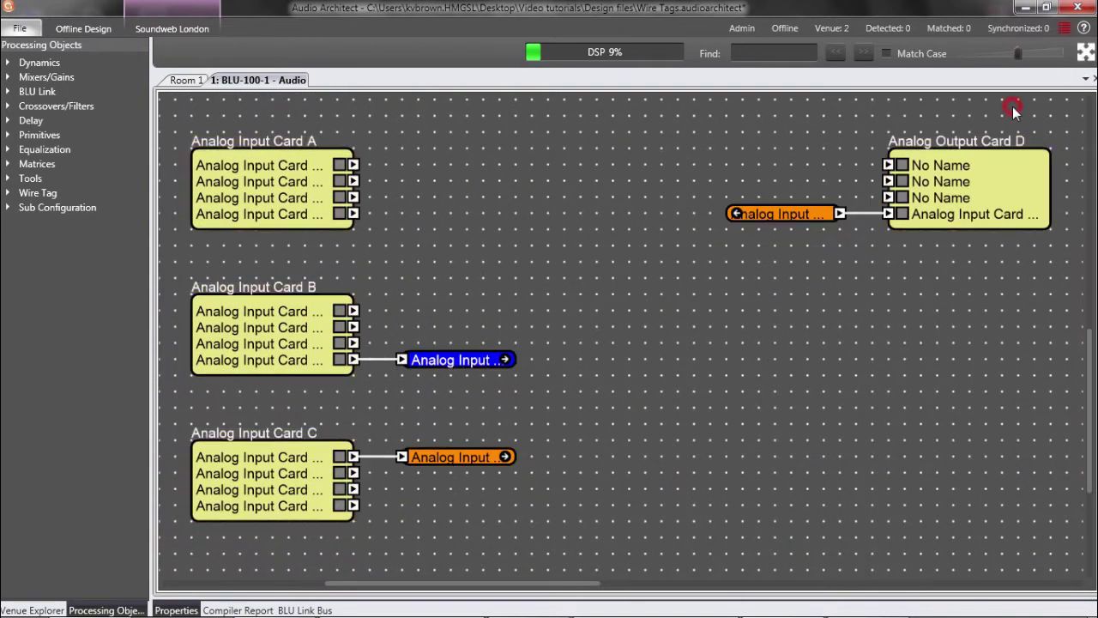
{"action": "right_click", "coordinate": [483, 459]}
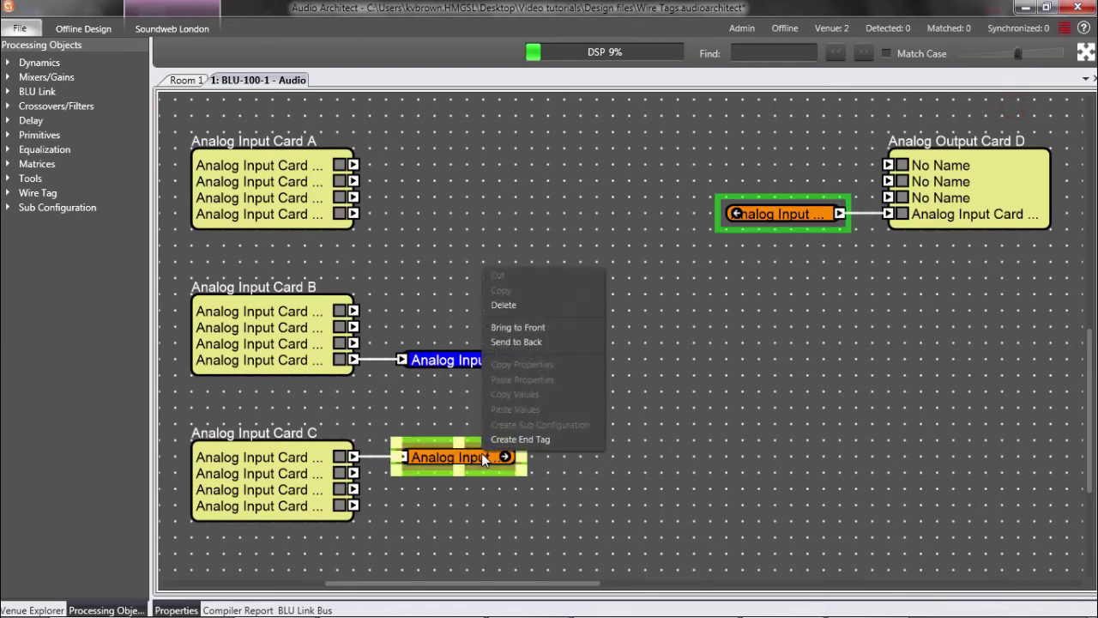
{"action": "right_click", "coordinate": [802, 218]}
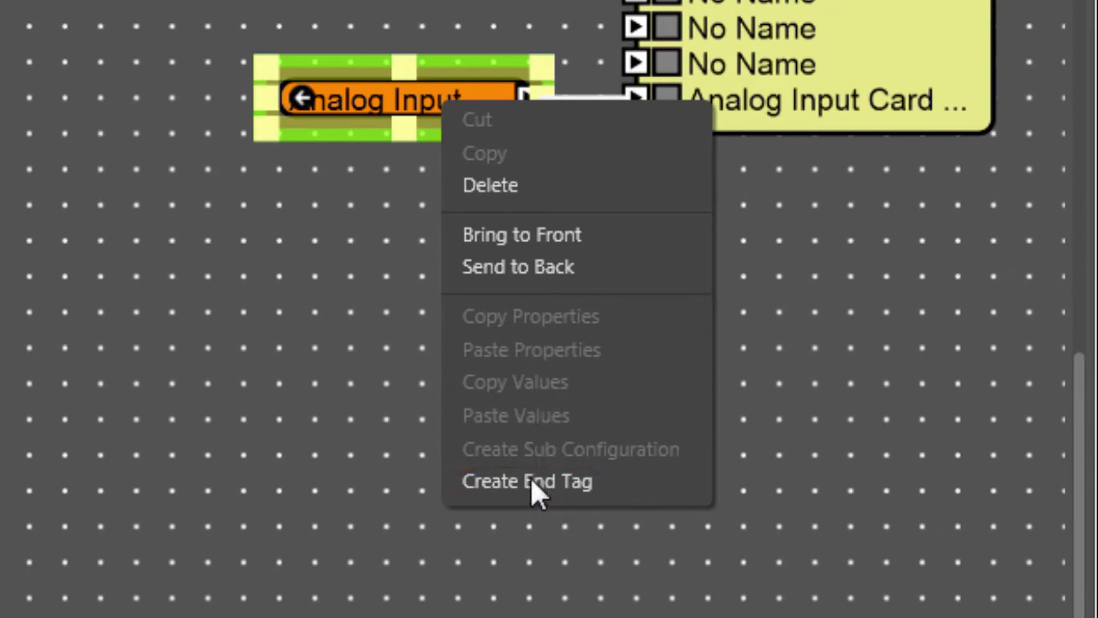
{"action": "left_click", "coordinate": [531, 481]}
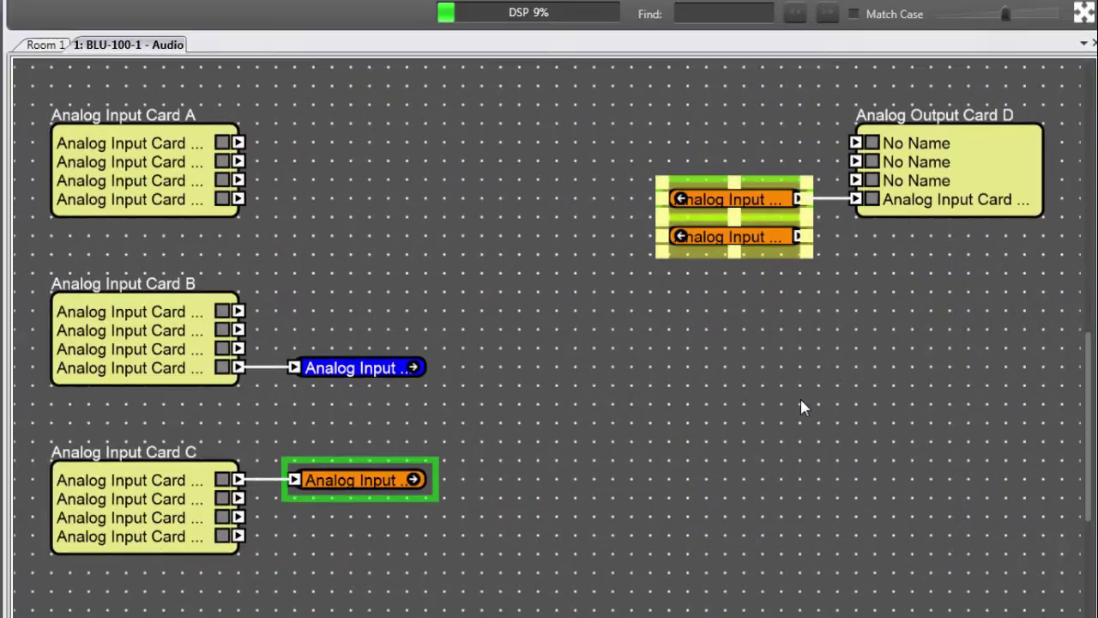
{"action": "left_click", "coordinate": [800, 407]}
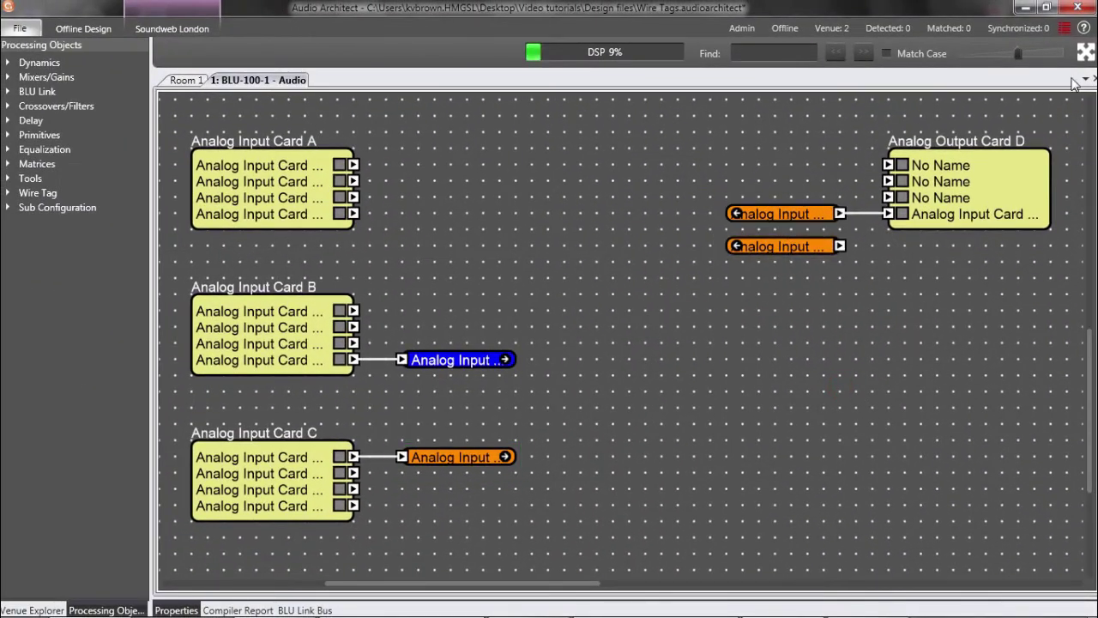
{"action": "left_click", "coordinate": [1085, 53]}
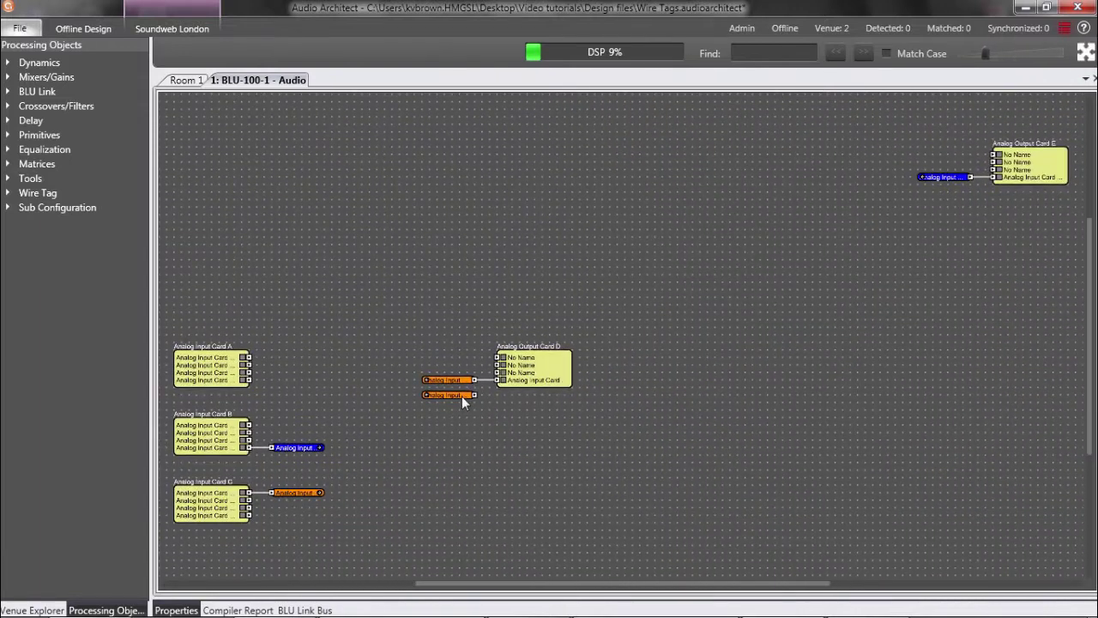
Place the new orange end tag beside Output Card E and wire it to the first input.
{"action": "left_click_drag", "start_coordinate": [464, 403], "coordinate": [958, 166]}
{"action": "left_click", "coordinate": [1026, 165]}
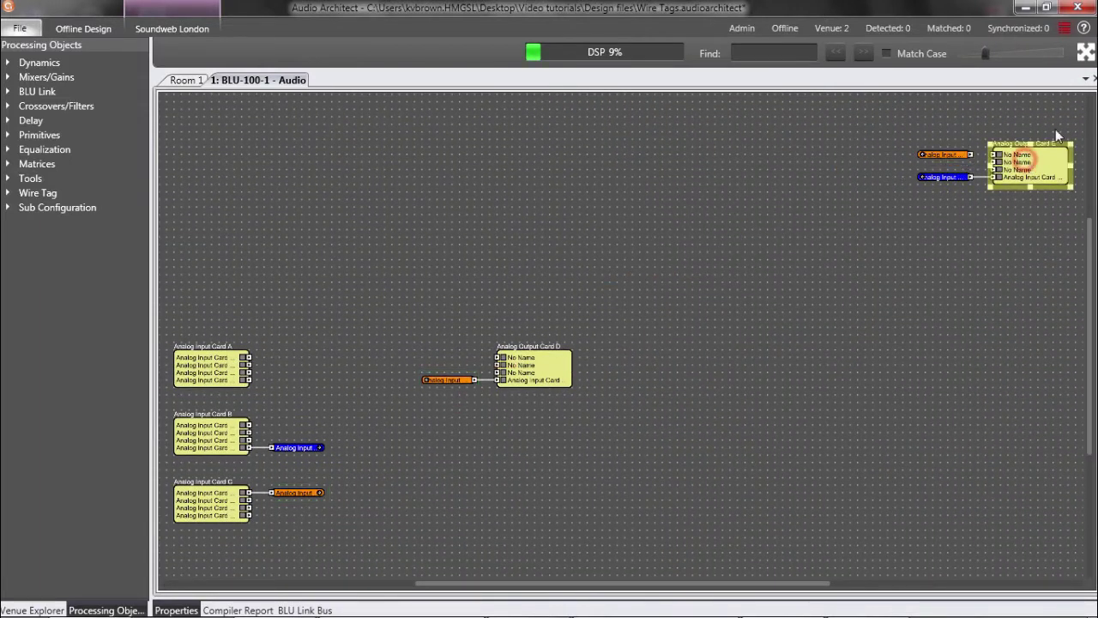
{"action": "left_click", "coordinate": [1085, 53]}
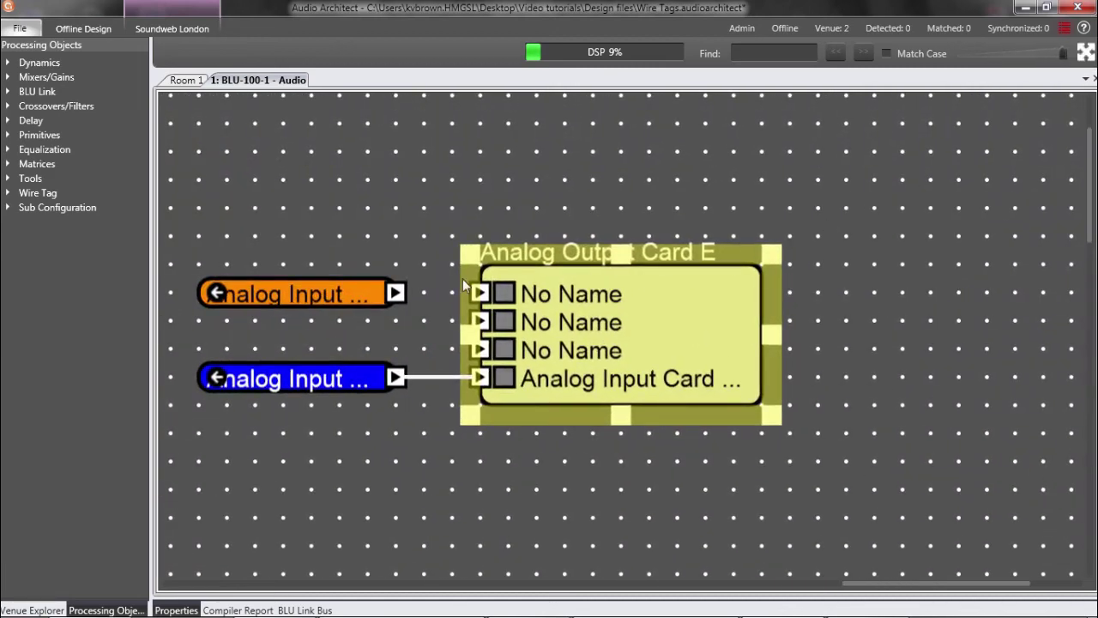
{"action": "left_click_drag", "start_coordinate": [393, 294], "coordinate": [478, 294]}
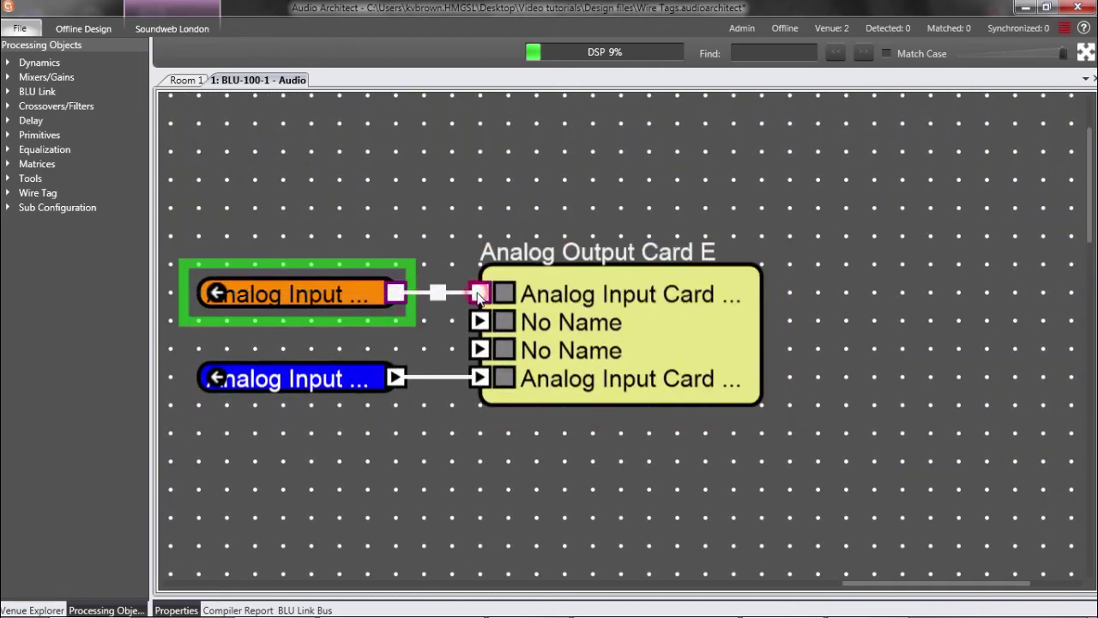
Add more orange end tags stacked below the blue tag and fit the design in view.
{"action": "right_click", "coordinate": [318, 300]}
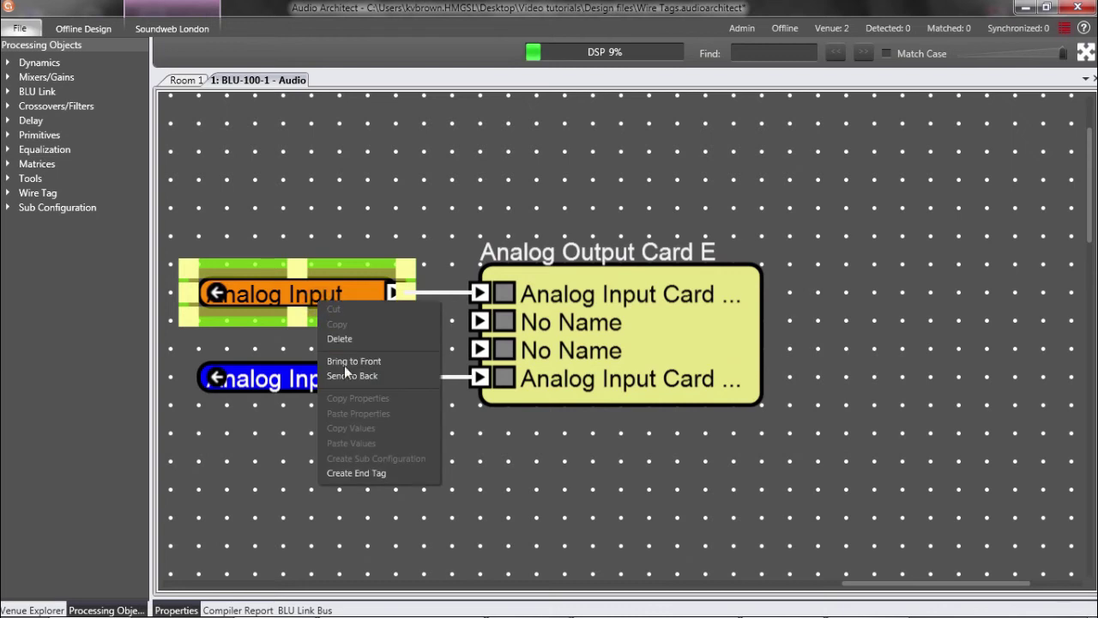
{"action": "left_click", "coordinate": [394, 474]}
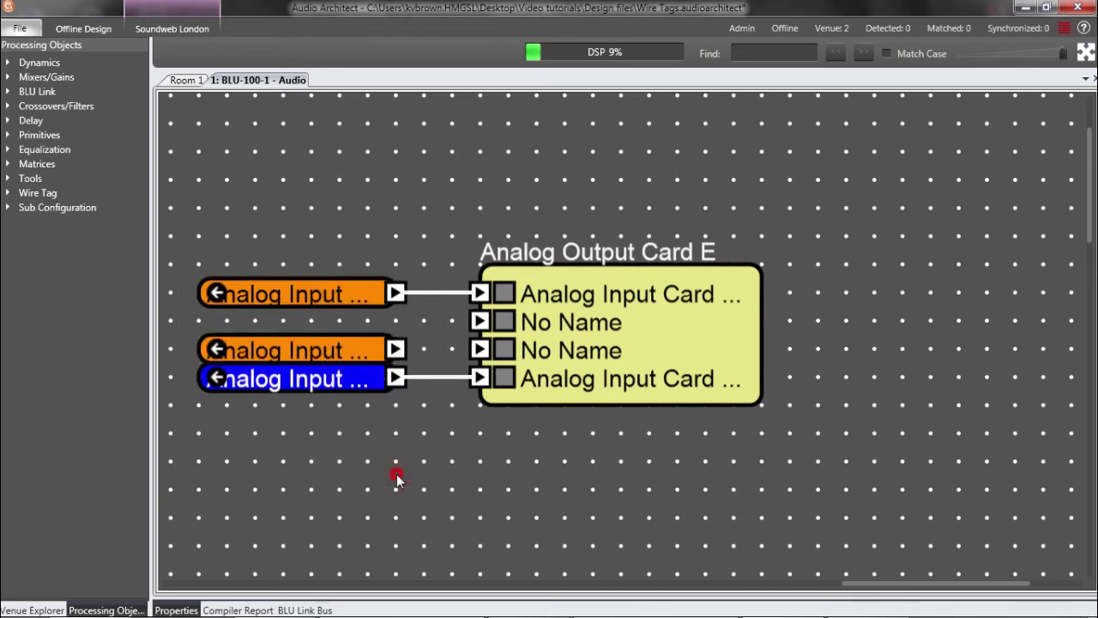
{"action": "left_click_drag", "start_coordinate": [349, 351], "coordinate": [350, 432]}
{"action": "right_click", "coordinate": [365, 433]}
{"action": "left_click", "coordinate": [392, 419]}
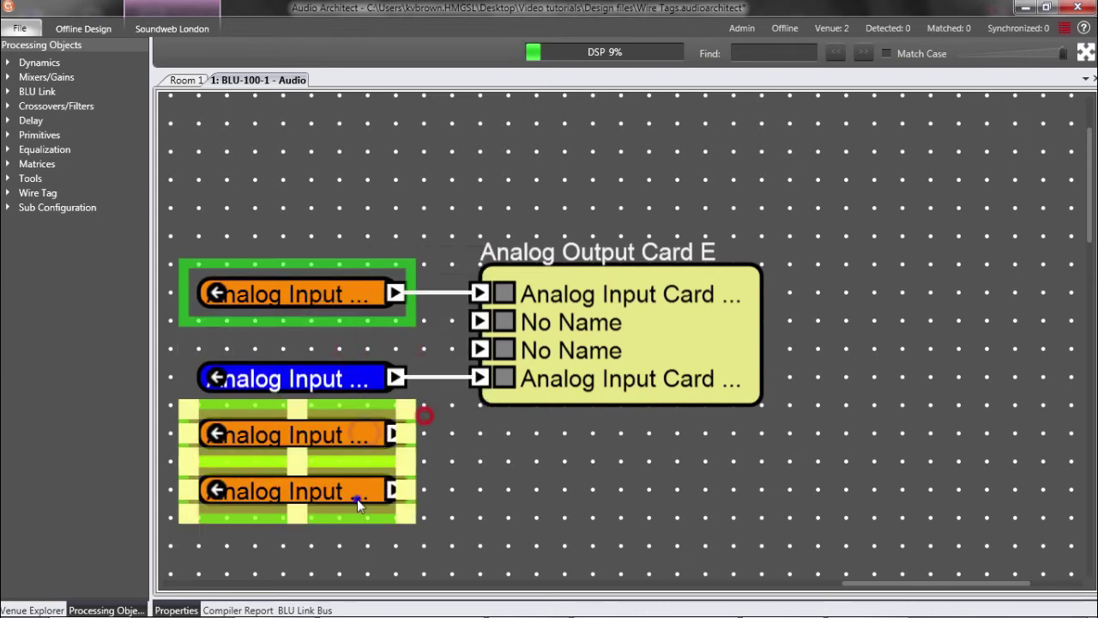
{"action": "left_click", "coordinate": [1085, 52]}
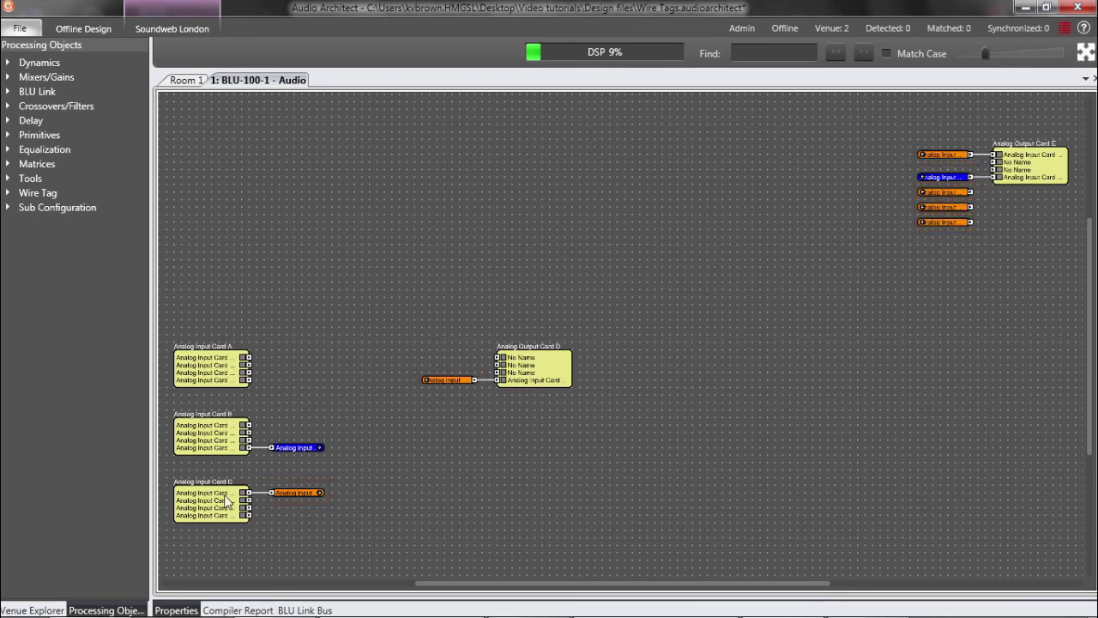
Add a new wire tag pair and place it beside Input Card A.
{"action": "left_click_drag", "start_coordinate": [168, 536], "coordinate": [656, 249]}
{"action": "left_click", "coordinate": [1086, 53]}
{"action": "left_click", "coordinate": [776, 337]}
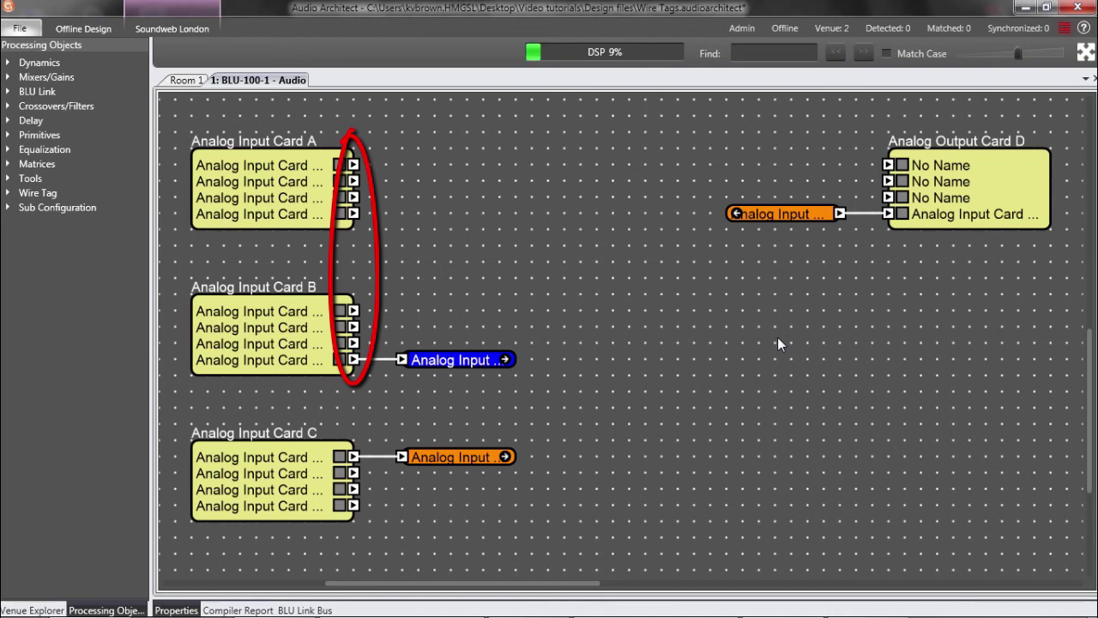
{"action": "right_click", "coordinate": [508, 124]}
{"action": "left_click", "coordinate": [528, 135]}
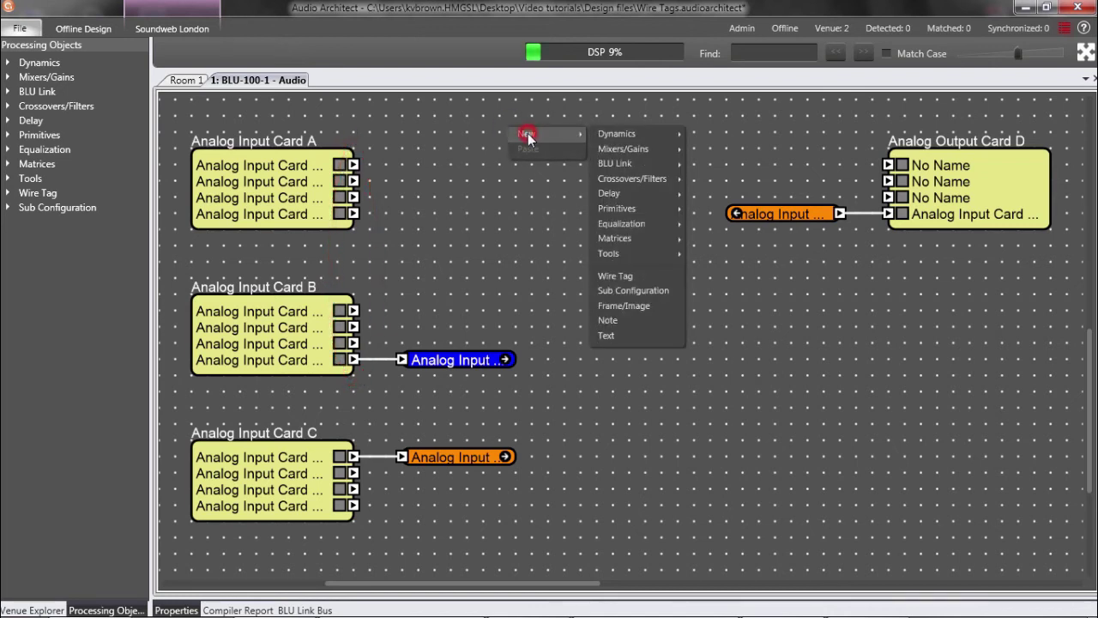
{"action": "left_click", "coordinate": [632, 275]}
{"action": "left_click_drag", "start_coordinate": [594, 146], "coordinate": [484, 167]}
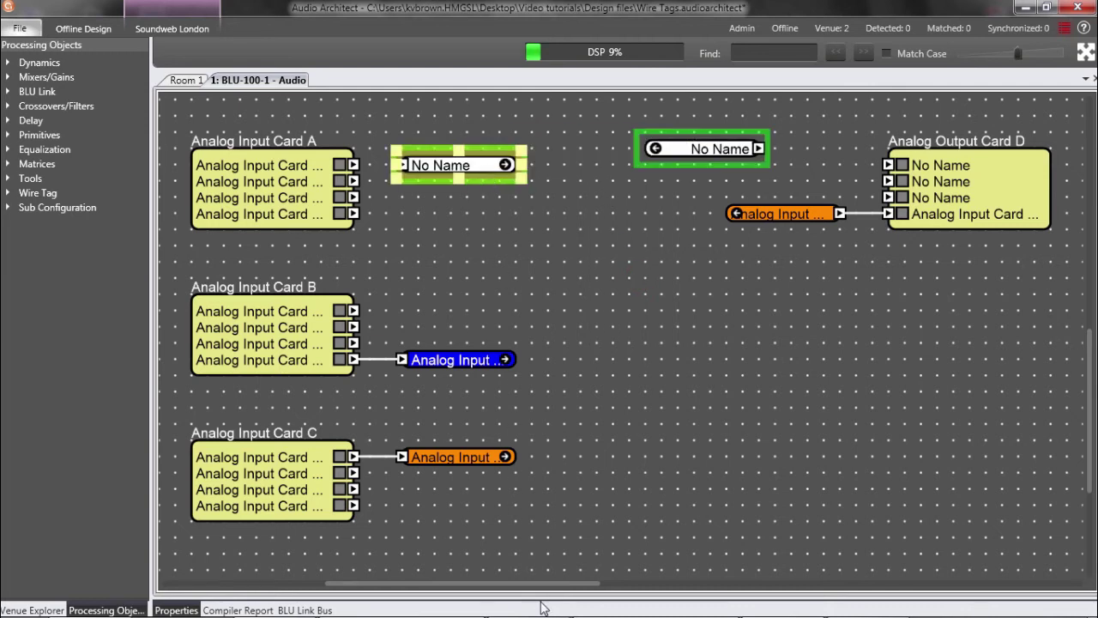
Set the wire tag to eight inputs and colour it green.
{"action": "left_click_drag", "start_coordinate": [541, 598], "coordinate": [571, 421]}
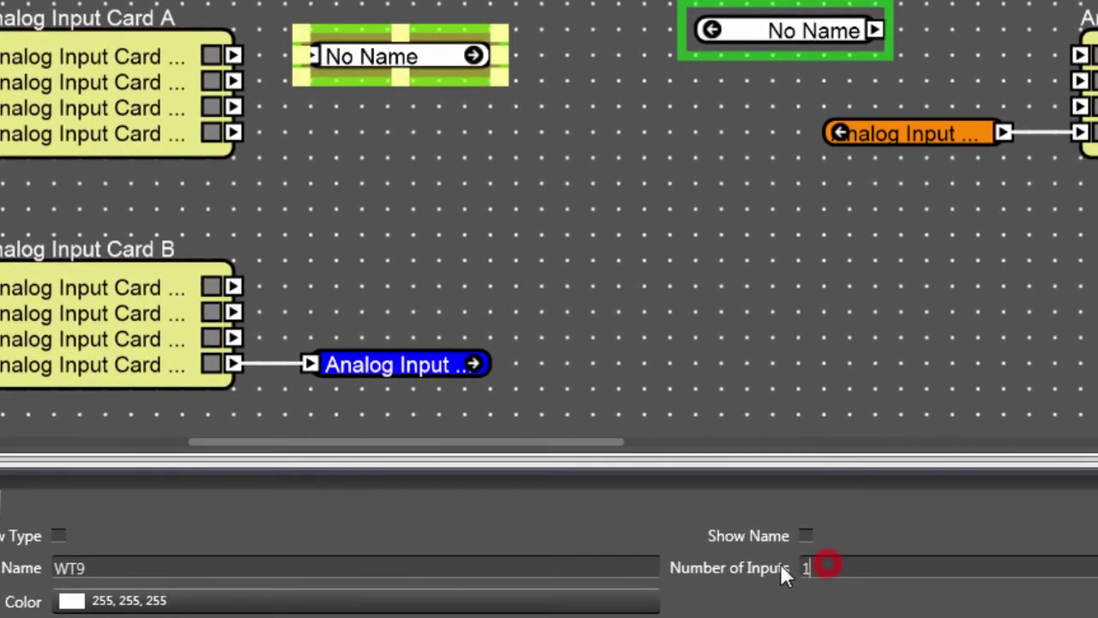
{"action": "left_click", "coordinate": [777, 563]}
{"action": "type", "text": "8"}
{"action": "key", "text": "Return"}
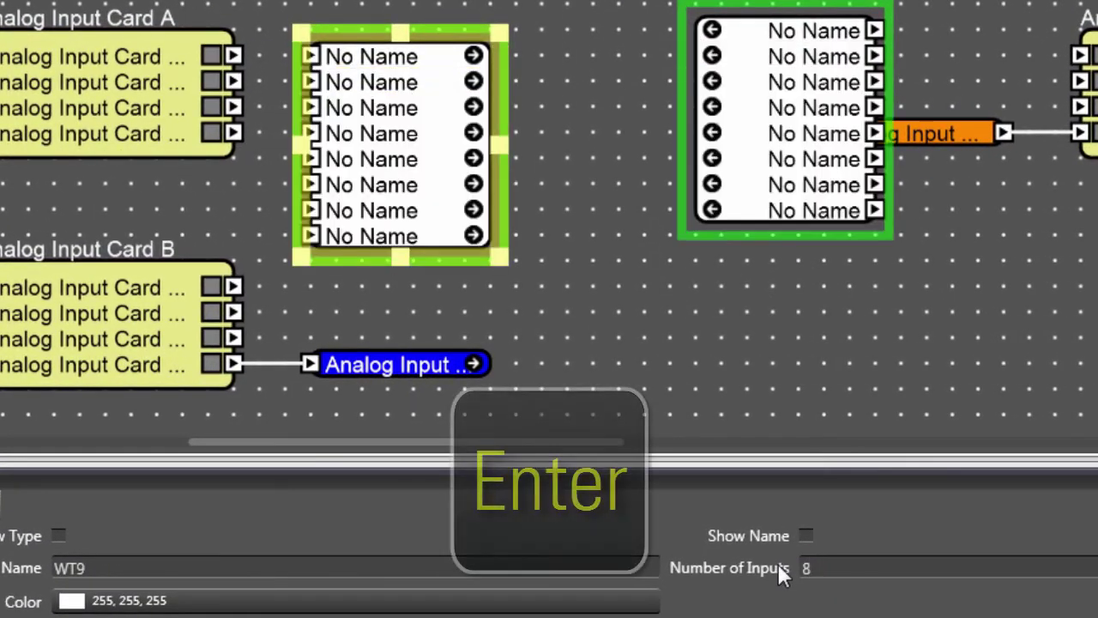
{"action": "left_click", "coordinate": [611, 601]}
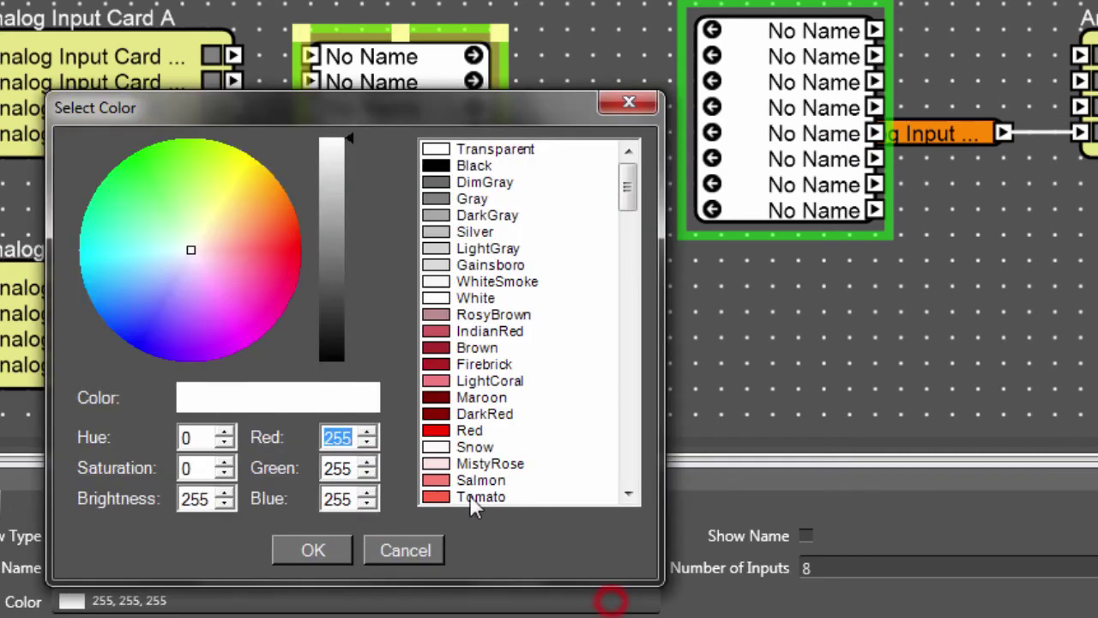
{"action": "left_click_drag", "start_coordinate": [189, 249], "coordinate": [145, 147]}
{"action": "left_click", "coordinate": [355, 140]}
{"action": "left_click_drag", "start_coordinate": [351, 145], "coordinate": [350, 170]}
{"action": "left_click", "coordinate": [313, 550]}
Wire all outputs of Input Cards A and B into the green wire tag.
{"action": "left_click_drag", "start_coordinate": [446, 425], "coordinate": [446, 601]}
{"action": "left_click_drag", "start_coordinate": [369, 137], "coordinate": [377, 365]}
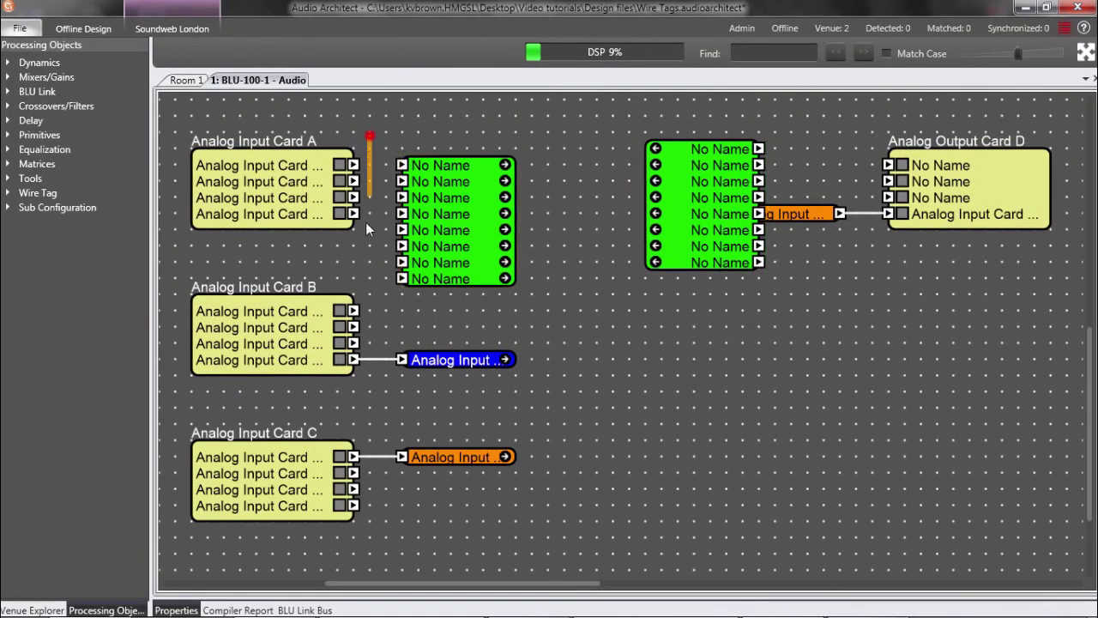
{"action": "left_click_drag", "start_coordinate": [354, 162], "coordinate": [401, 165]}
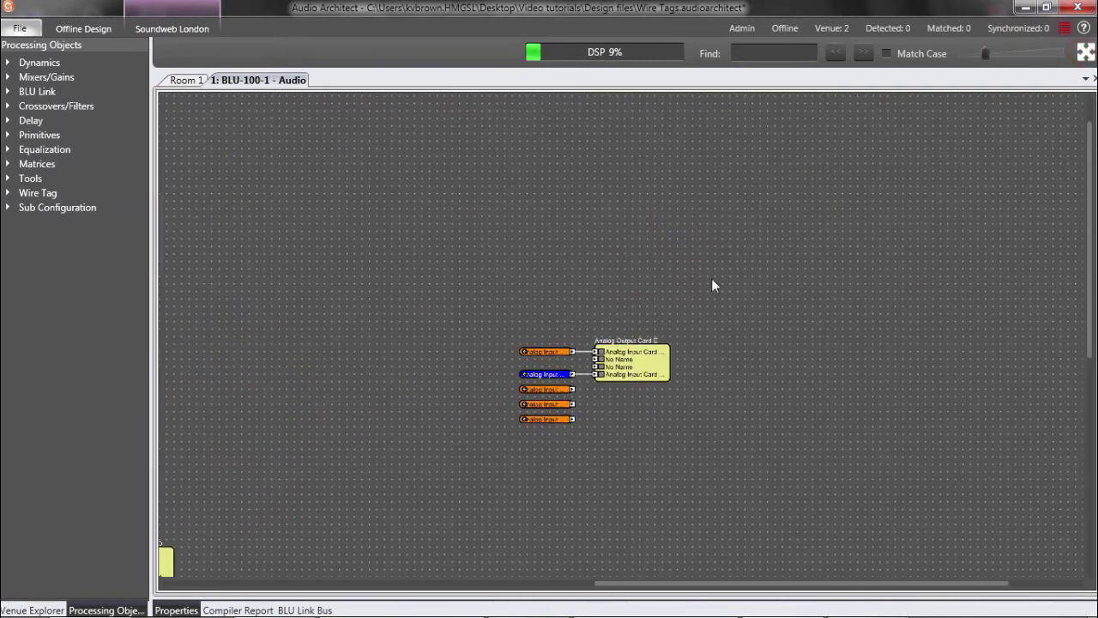
Add an Automixer Gain Sharing block P1 and wire all eight green end tag outputs into it.
{"action": "right_click", "coordinate": [833, 211]}
{"action": "mouse_move", "coordinate": [872, 218]}
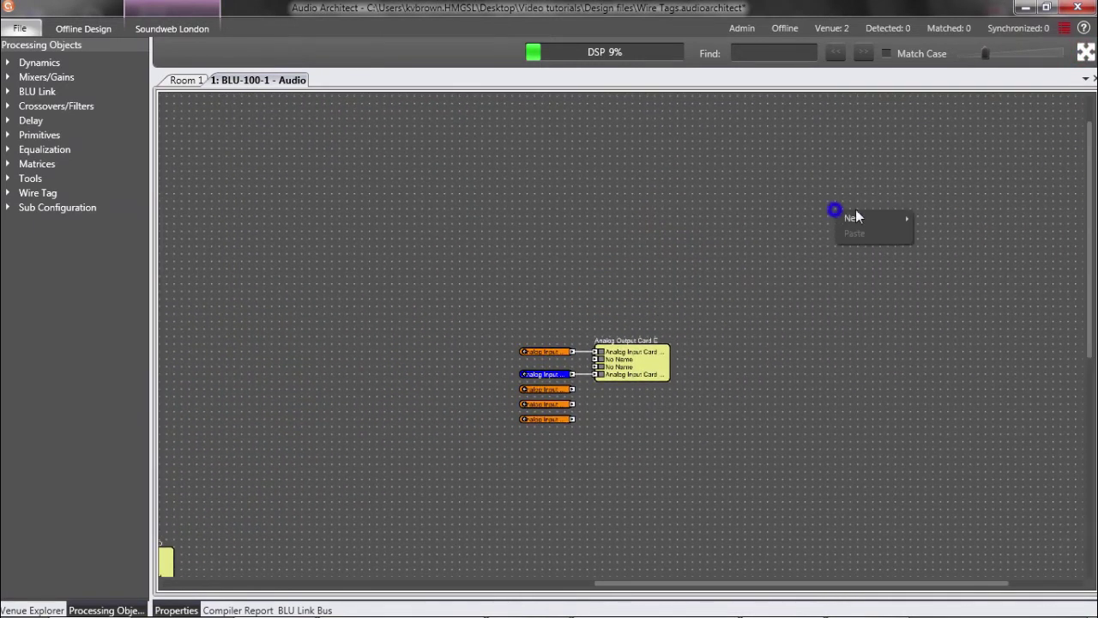
{"action": "left_click", "coordinate": [872, 248]}
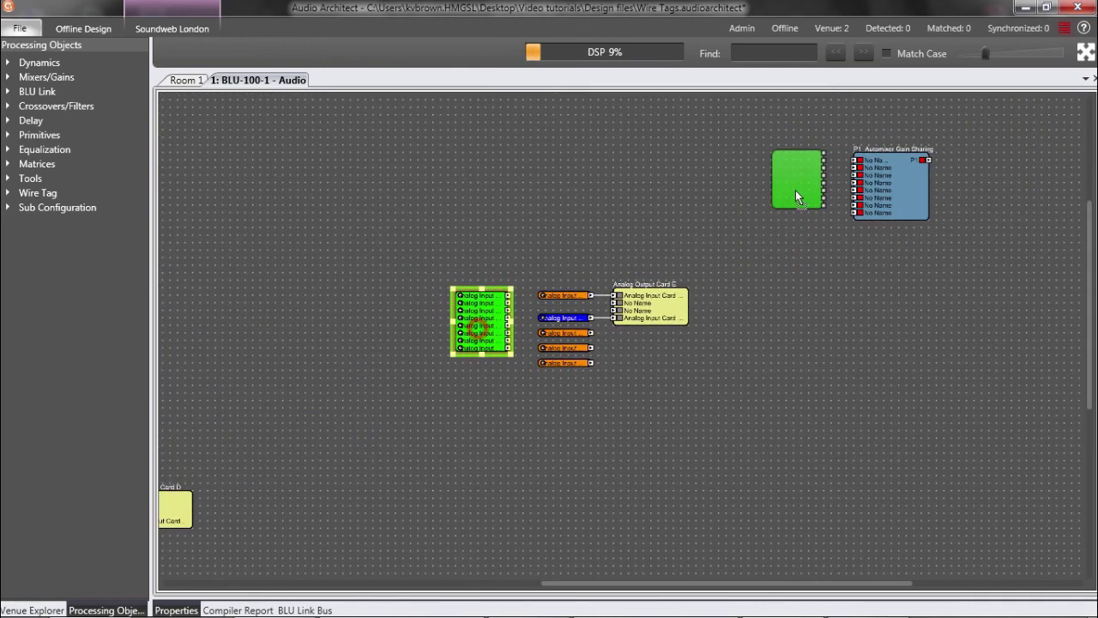
{"action": "left_click_drag", "start_coordinate": [795, 197], "coordinate": [795, 198]}
{"action": "scroll", "coordinate": [941, 135], "scroll_direction": "up", "scroll_amount": 2}
{"action": "scroll", "coordinate": [941, 135], "scroll_direction": "up", "scroll_amount": 1}
{"action": "left_click", "coordinate": [716, 318]}
{"action": "left_click_drag", "start_coordinate": [738, 179], "coordinate": [790, 182]}
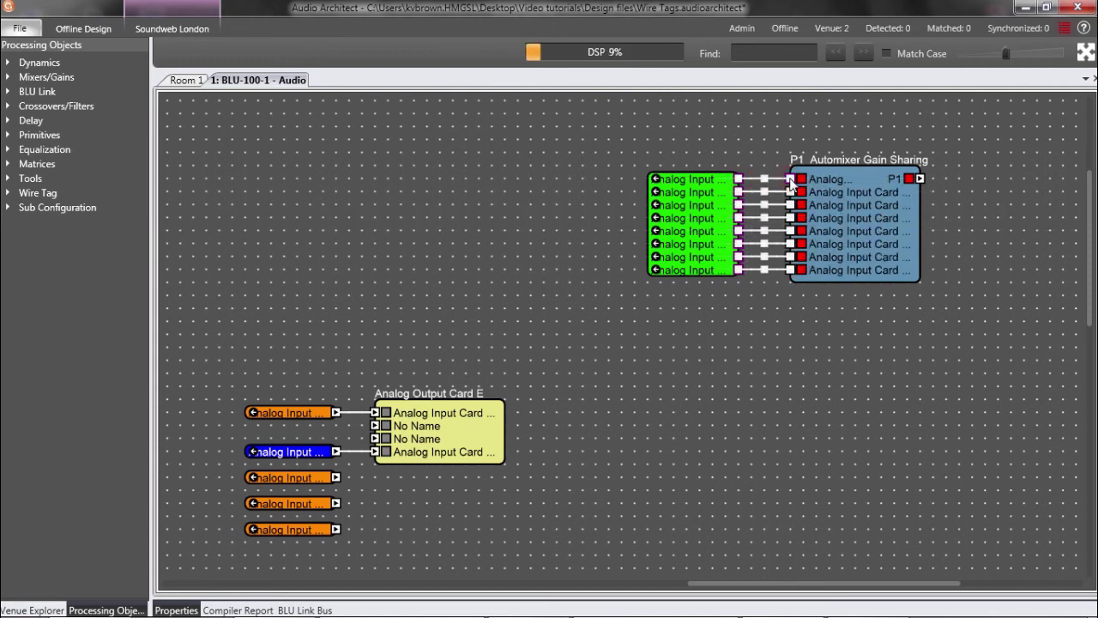
Copy the automixer below as P2 and wire a second green end tag's eight outputs into it.
{"action": "left_click_drag", "start_coordinate": [846, 216], "coordinate": [842, 426]}
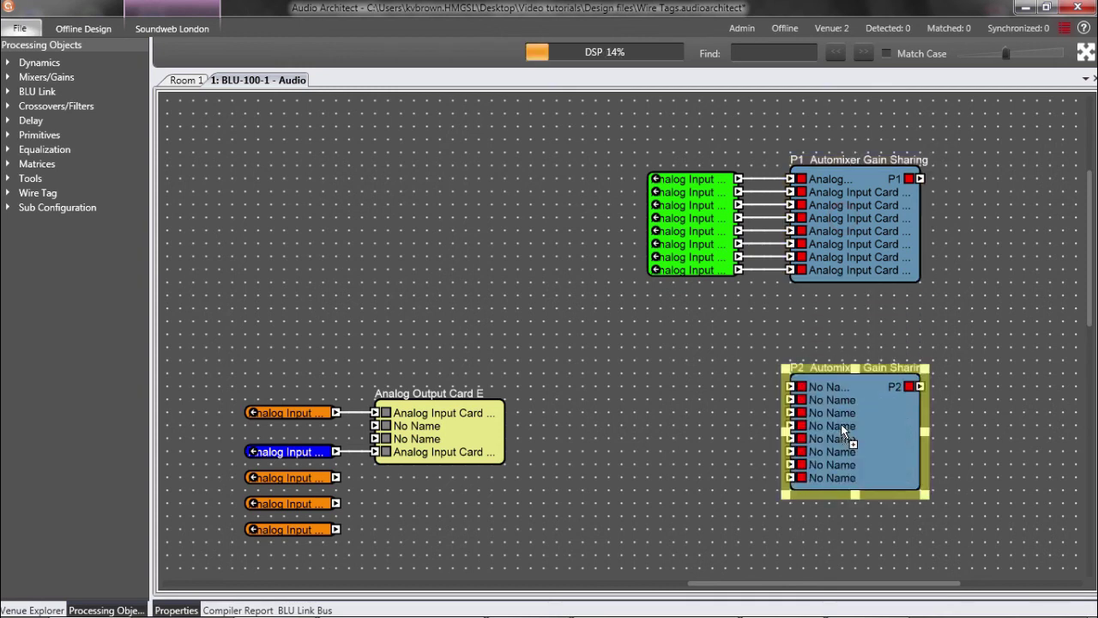
{"action": "left_click", "coordinate": [693, 246]}
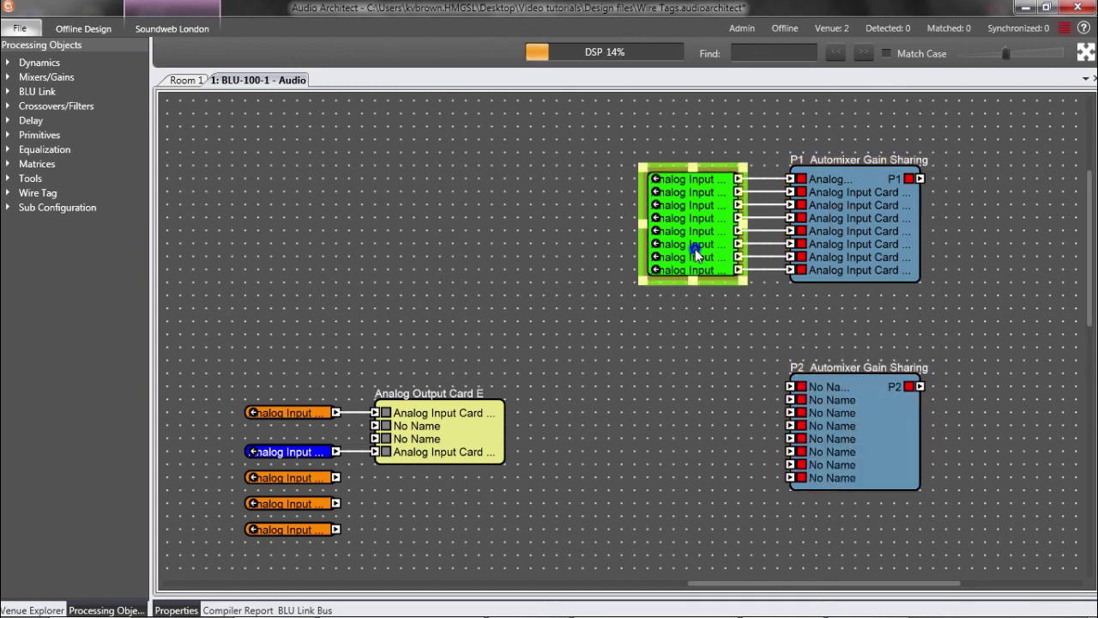
{"action": "right_click", "coordinate": [696, 256]}
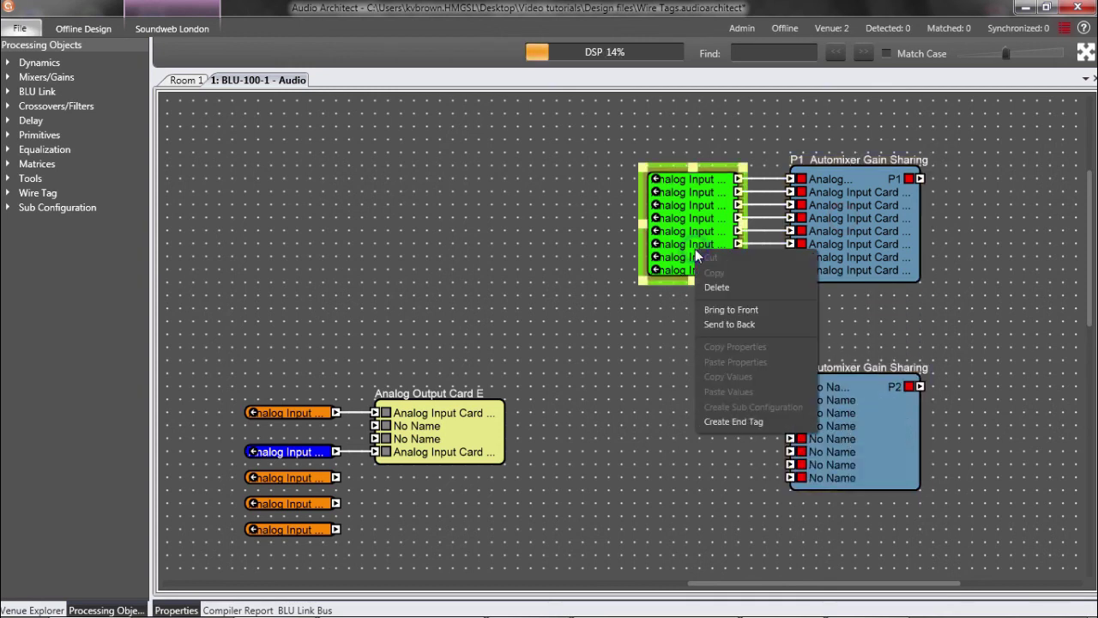
{"action": "left_click", "coordinate": [771, 421]}
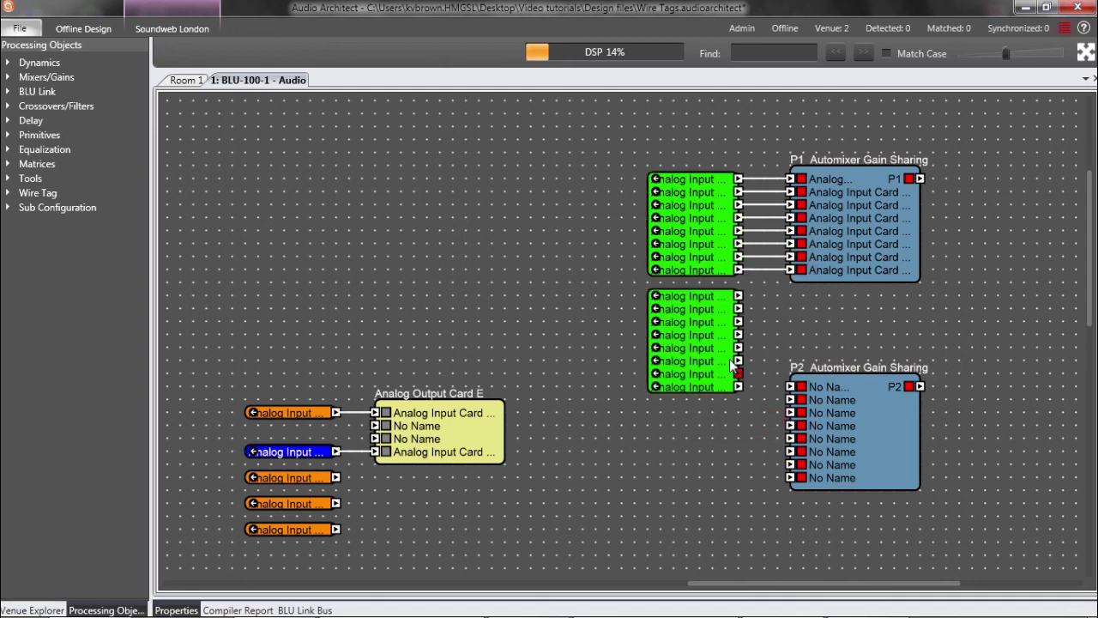
{"action": "mouse_move", "coordinate": [714, 339]}
{"action": "left_mouse_down"}
{"action": "mouse_move", "coordinate": [705, 419]}
{"action": "mouse_move", "coordinate": [714, 430]}
{"action": "left_mouse_up"}
{"action": "mouse_move", "coordinate": [712, 517]}
{"action": "left_mouse_down"}
{"action": "mouse_move", "coordinate": [754, 374]}
{"action": "mouse_move", "coordinate": [790, 387]}
{"action": "left_mouse_up"}
{"action": "left_click", "coordinate": [877, 341]}
{"action": "left_click", "coordinate": [1085, 52]}
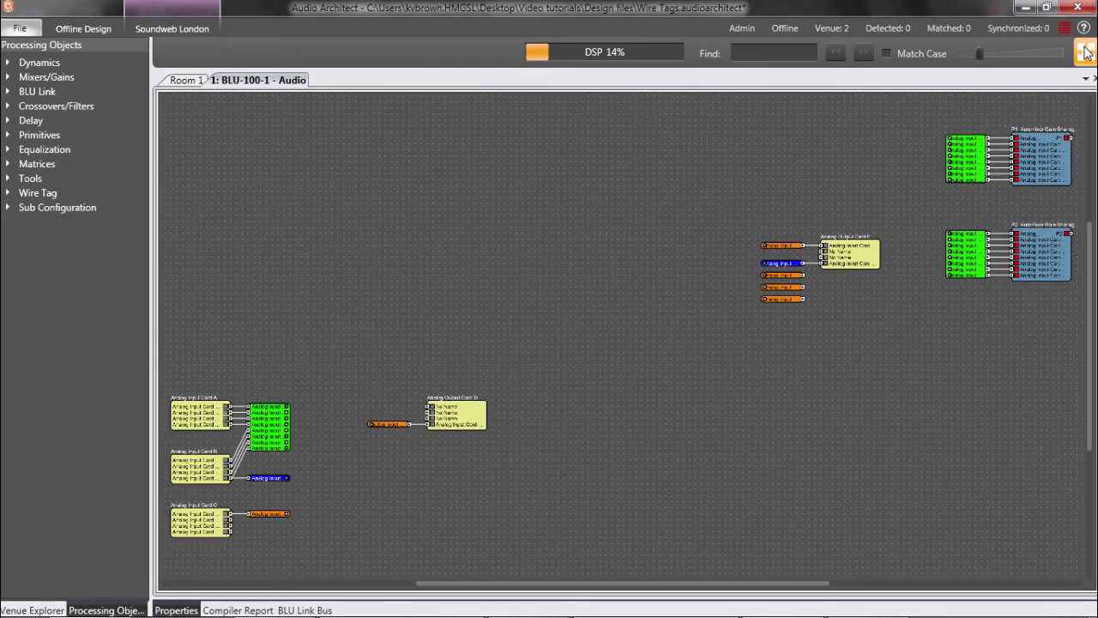